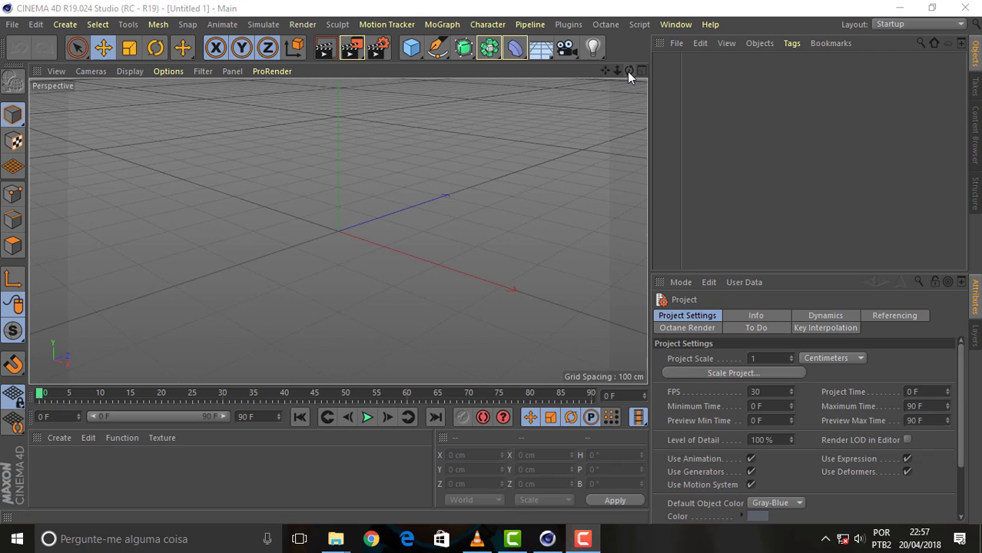
Orbit the empty scene's perspective view to a lower, flatter angle across the grid.
left_click_drag(628, 70, 615, 115)
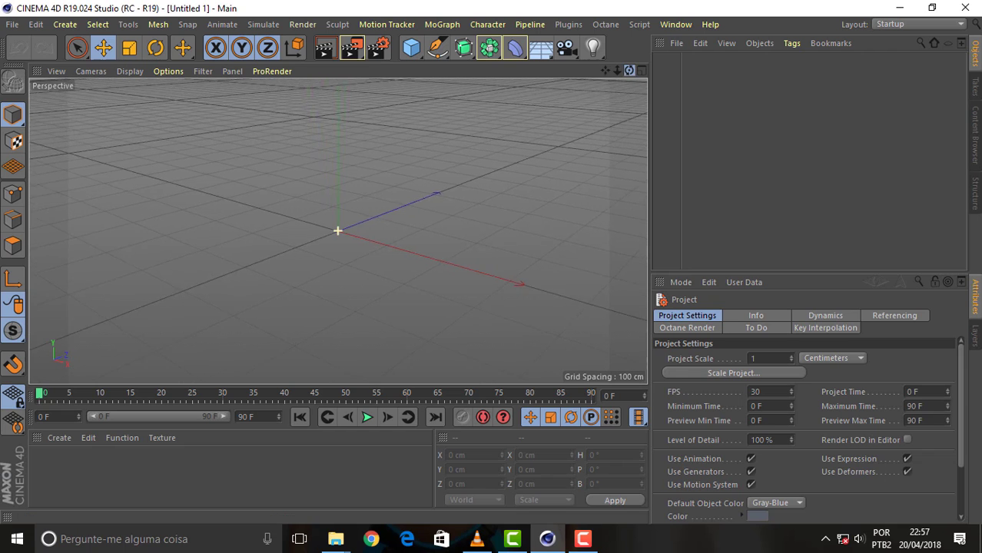
left_click_drag(629, 70, 627, 72)
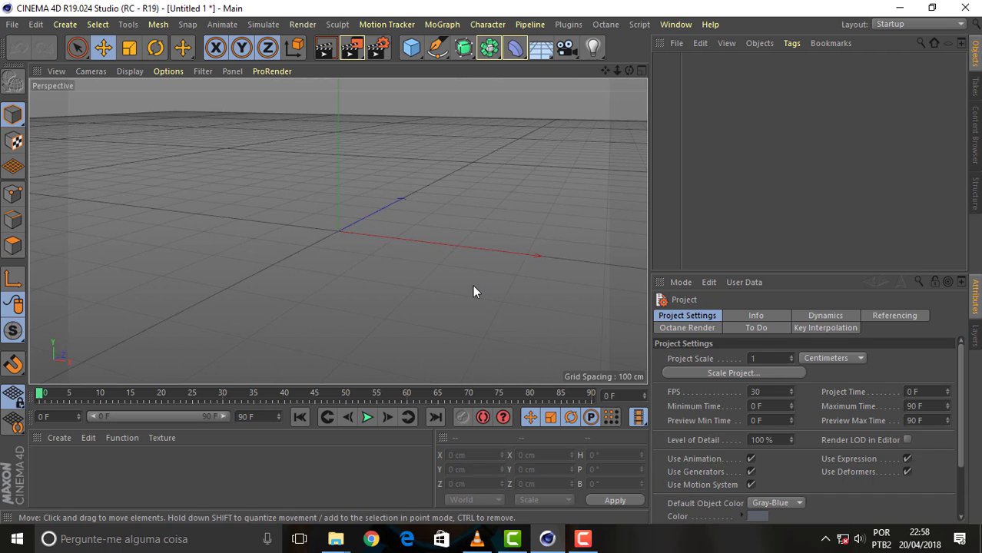
Bring the Simple Skin Shader tutorial forward in VLC and pause it at 00:47 on the head.
left_click(477, 539)
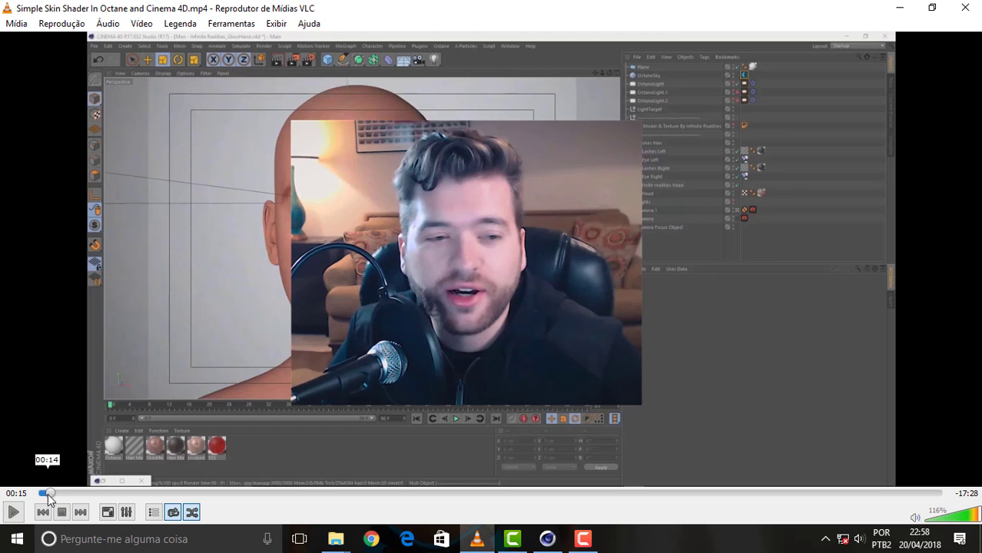
left_click(43, 494)
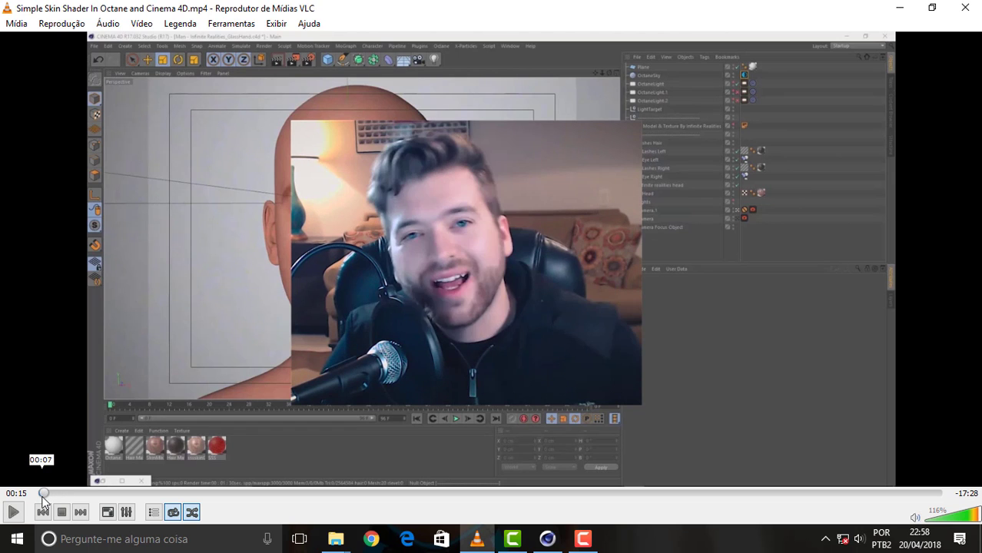
key("space")
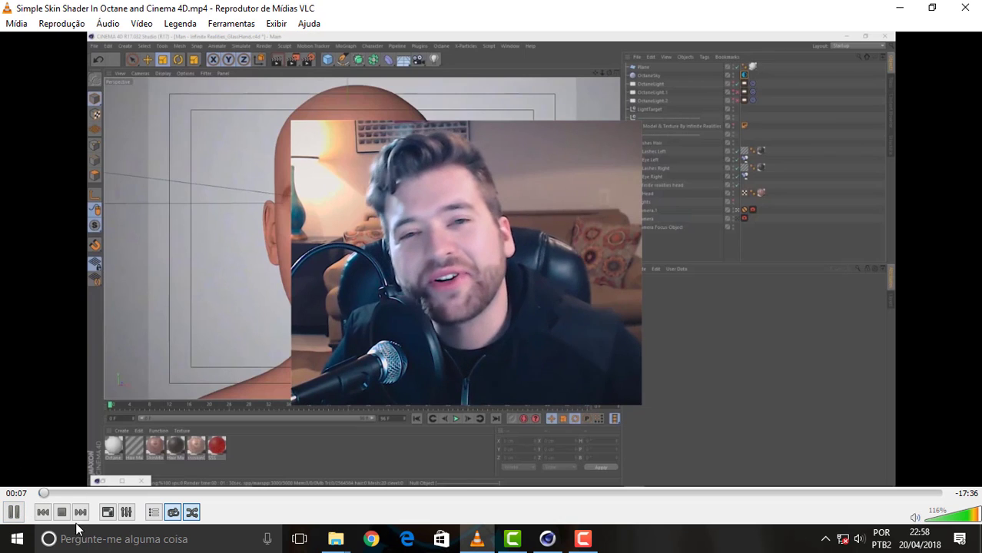
left_click(14, 512)
left_click(49, 493)
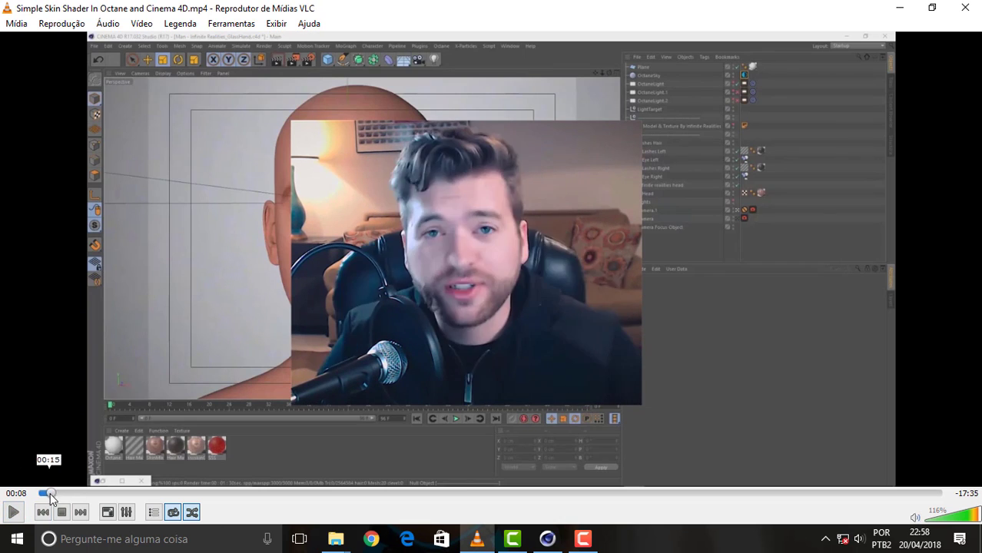
mouse_move(49, 494)
left_mouse_down()
mouse_move(95, 503)
mouse_move(76, 507)
left_mouse_up()
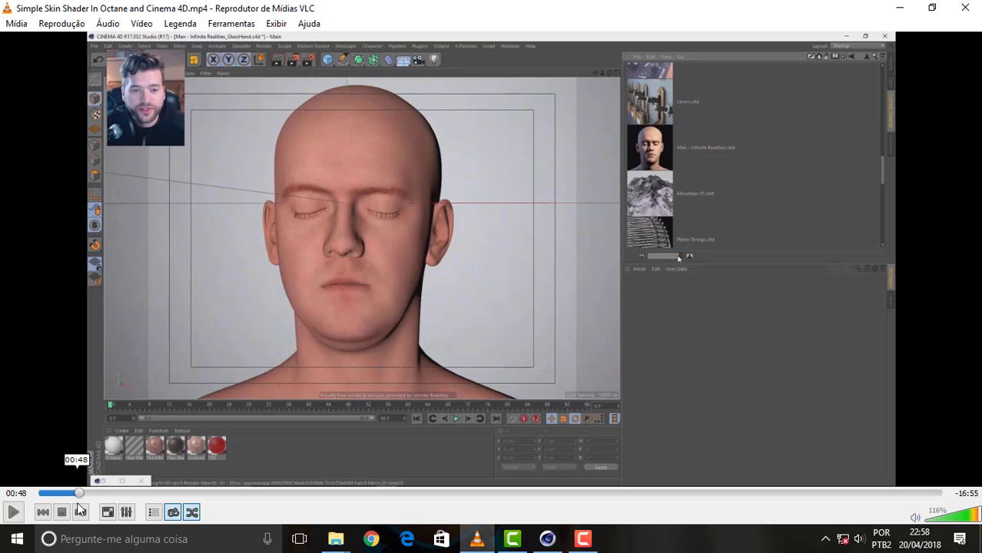
left_click_drag(77, 506, 76, 506)
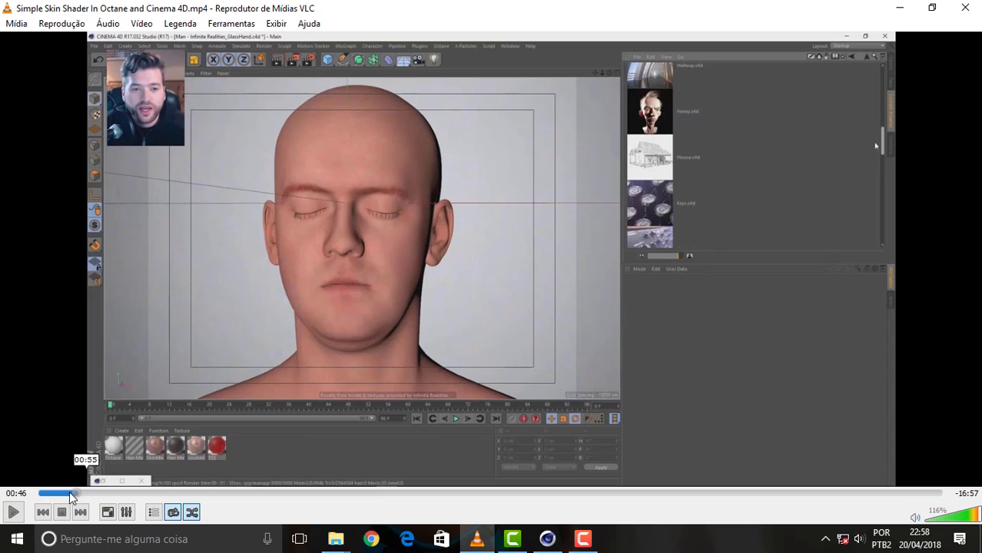
left_click(12, 515)
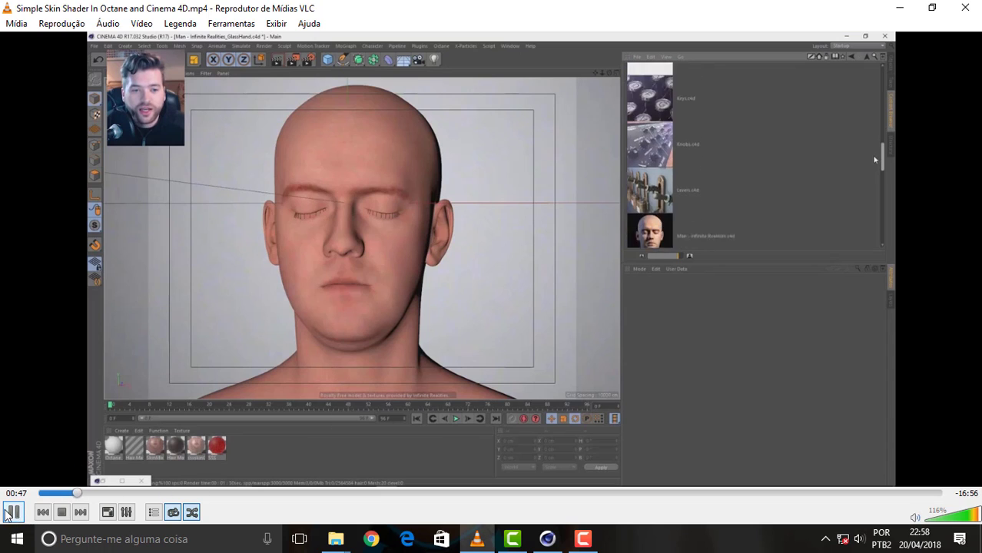
left_click(12, 515)
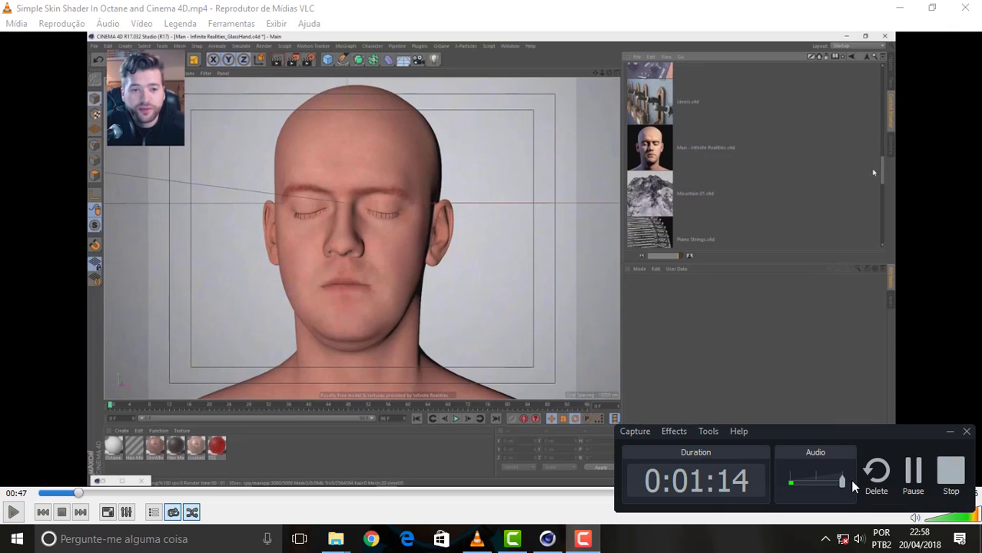
Return to Cinema 4D and browse the Content Browser into the Studio preset library.
left_click(547, 538)
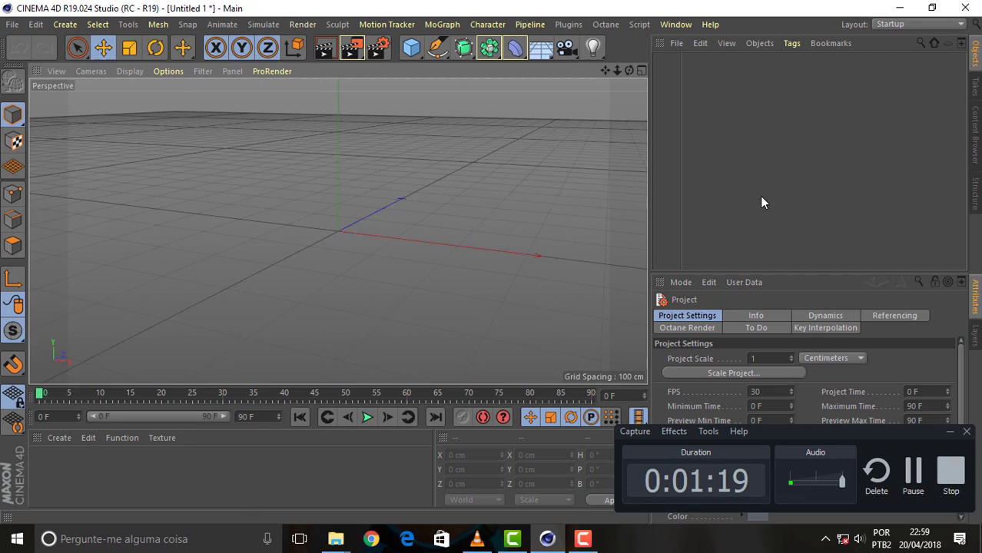
left_click(973, 131)
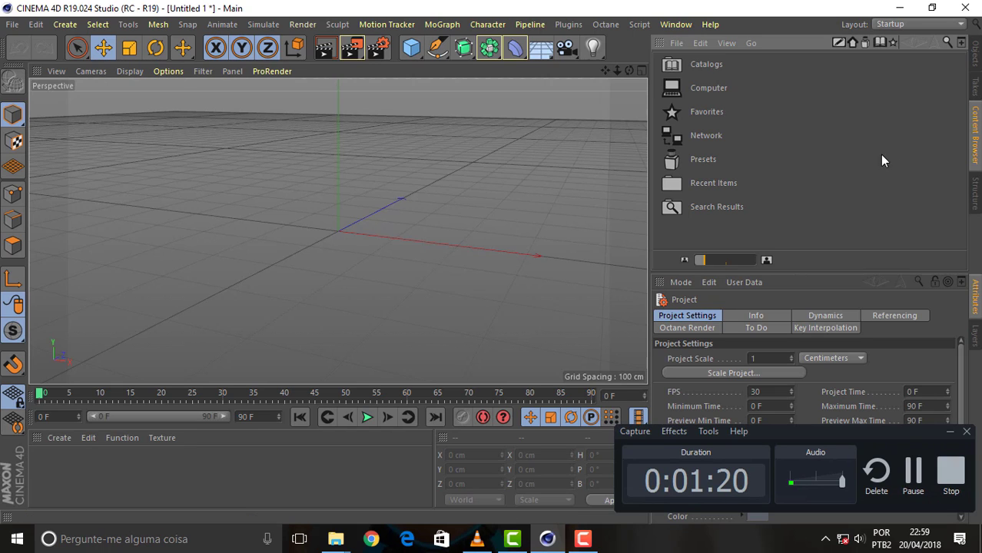
double_click(701, 111)
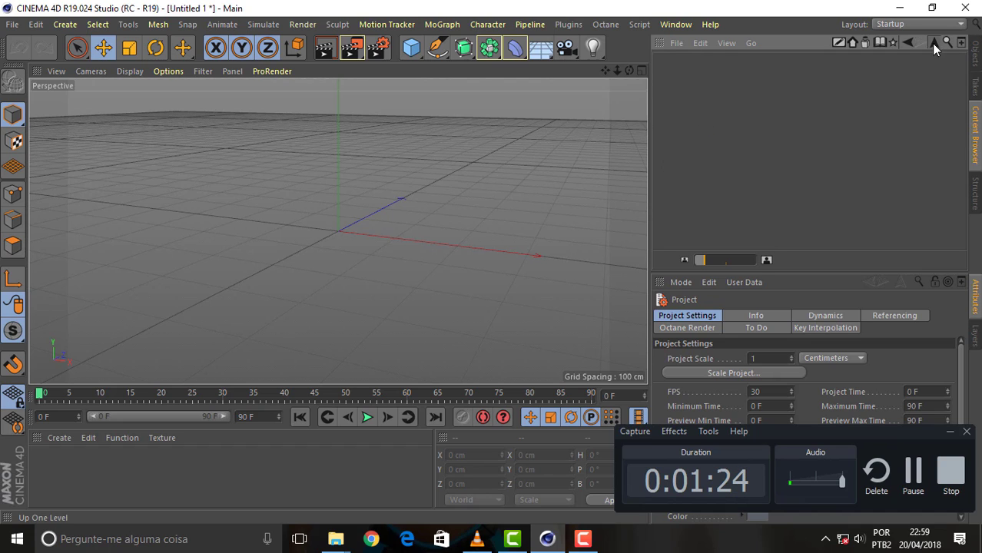
left_click(933, 43)
double_click(698, 162)
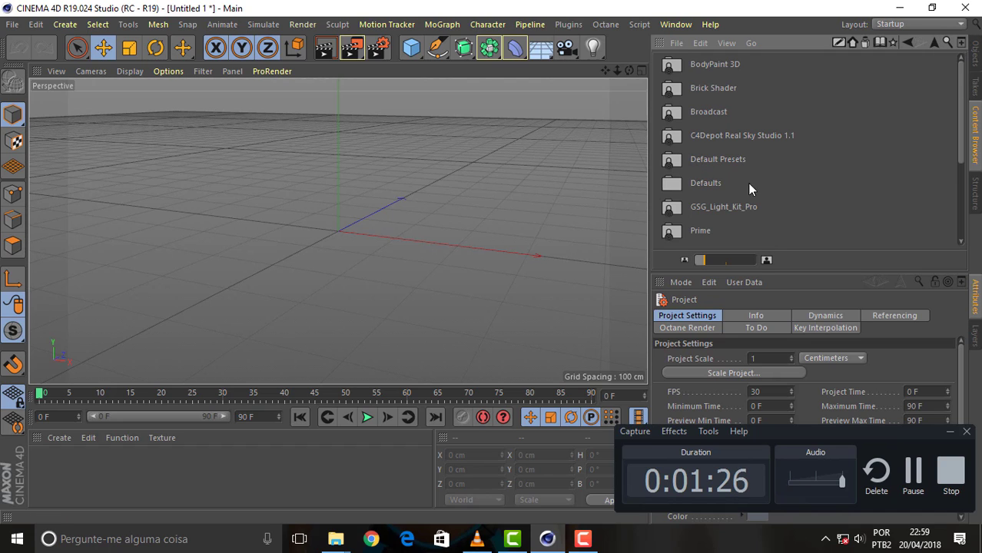
scroll(960, 158, "down", 3)
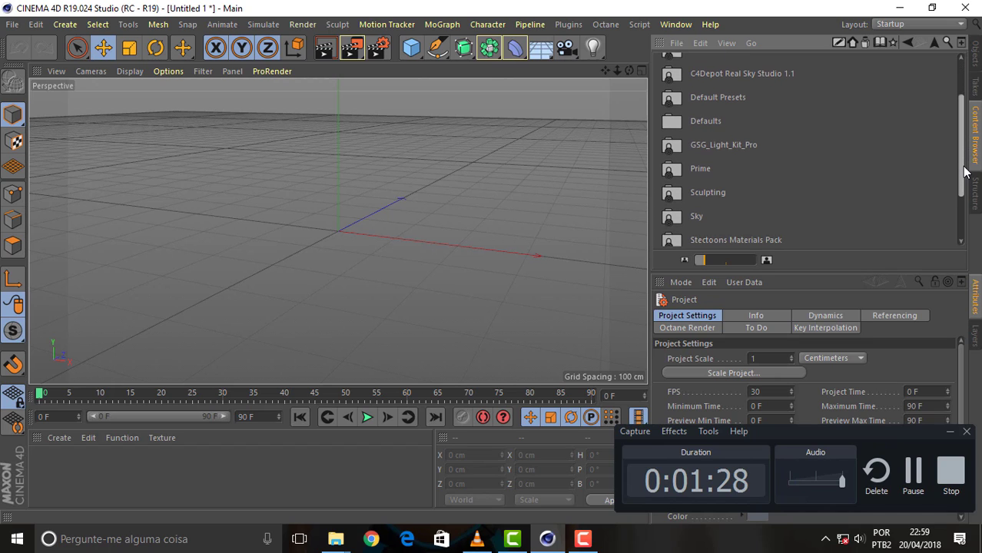
scroll(835, 231, "down", 3)
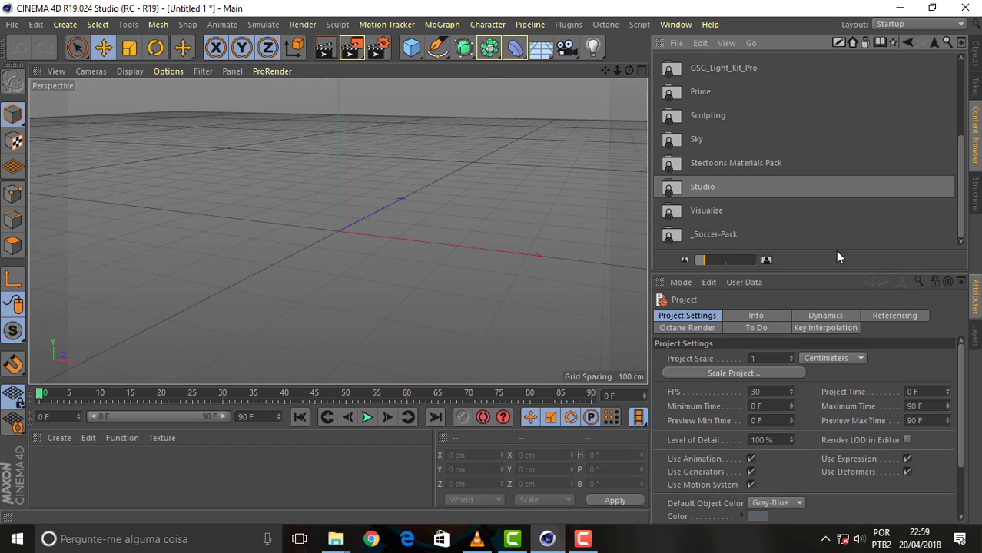
double_click(705, 186)
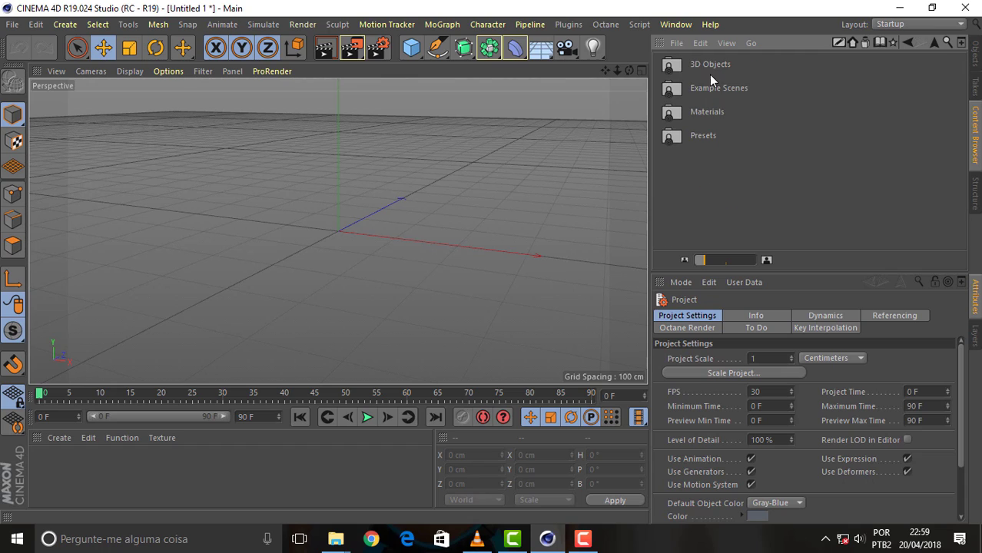
Look through the Studio library's Example Scenes, 3D Objects and Sculpting folders.
double_click(716, 86)
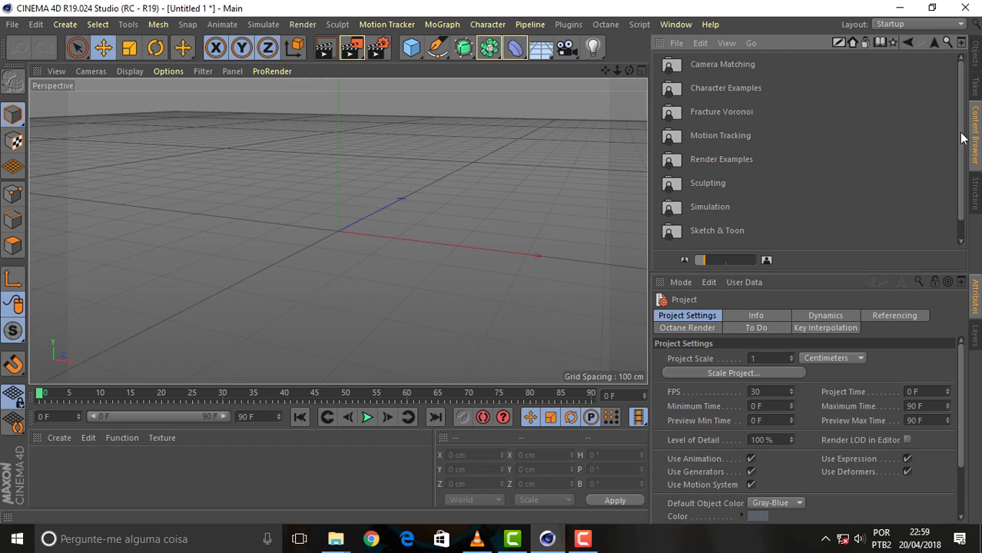
left_click_drag(962, 137, 969, 208)
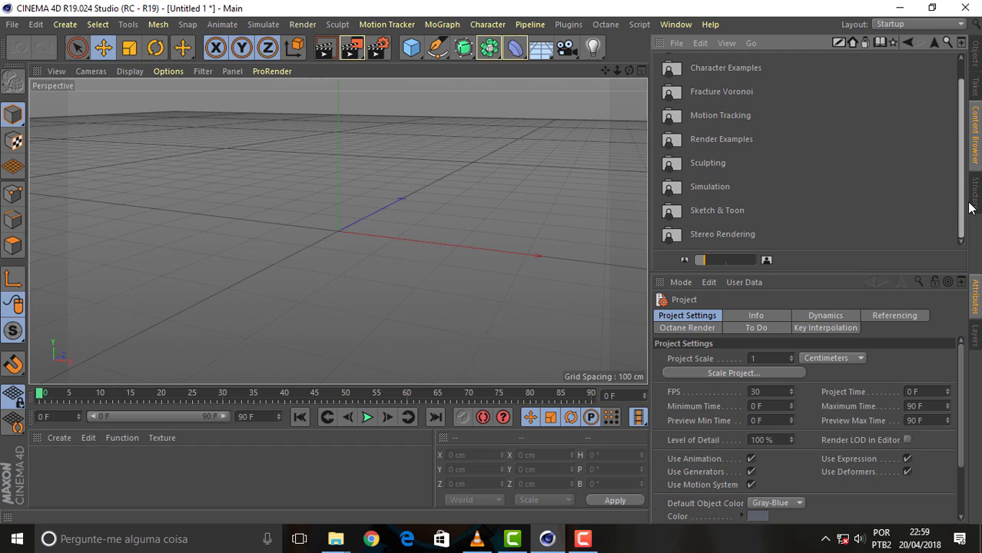
left_click(933, 43)
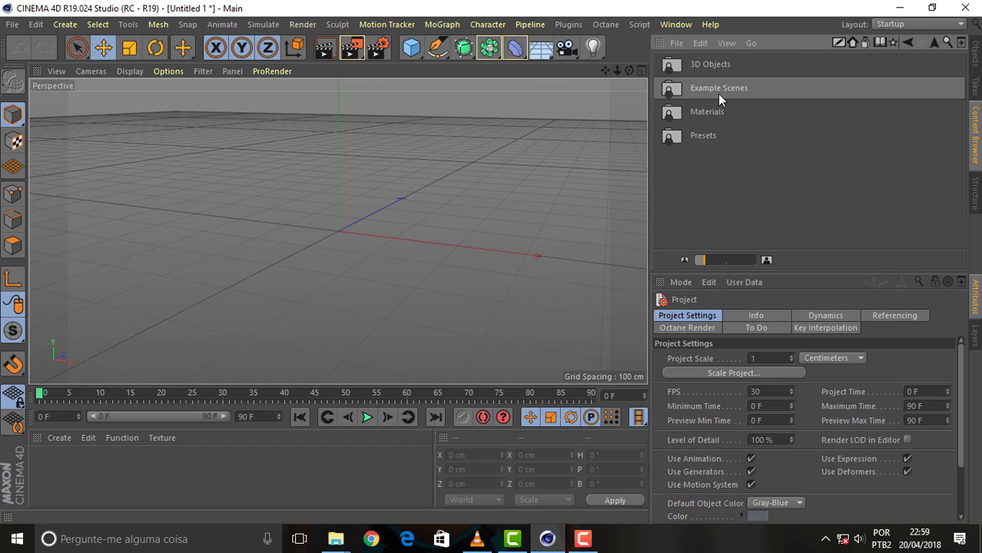
double_click(707, 64)
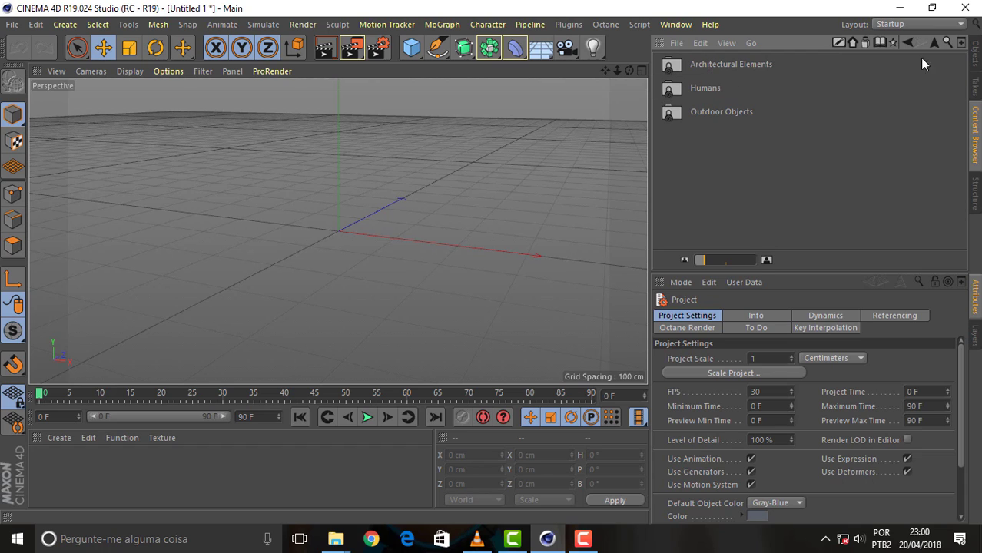
left_click(941, 41)
double_click(703, 92)
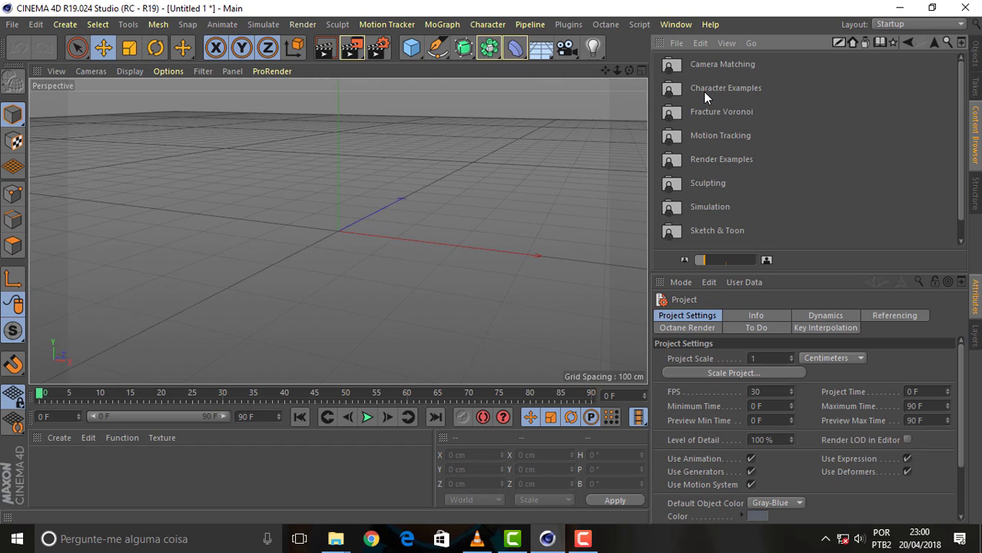
scroll(818, 174, "down", 1)
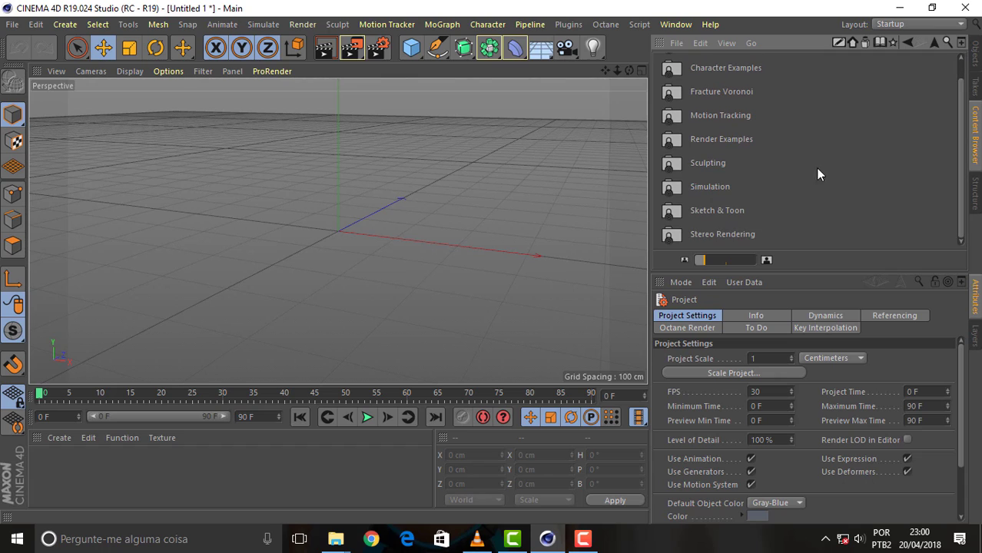
double_click(701, 161)
double_click(702, 64)
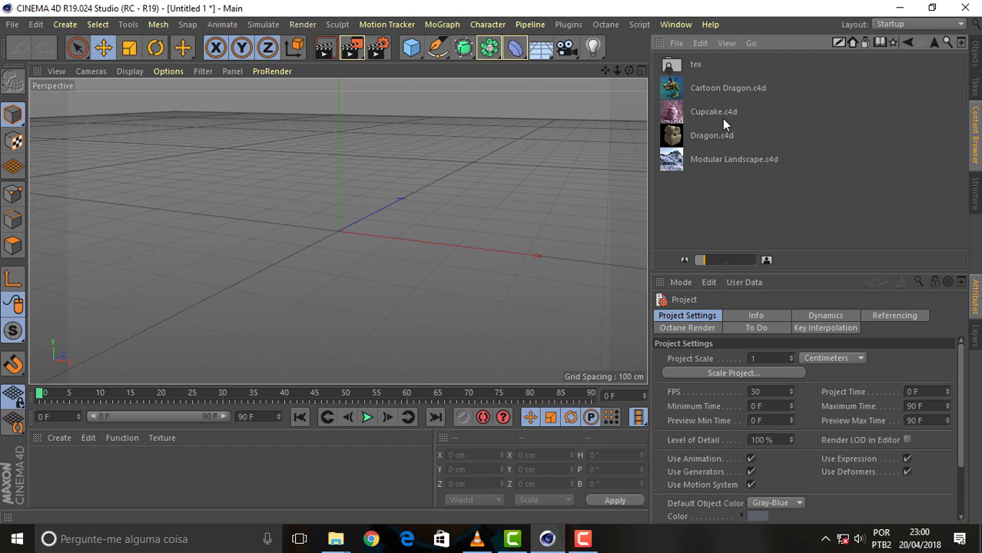
left_click(935, 41)
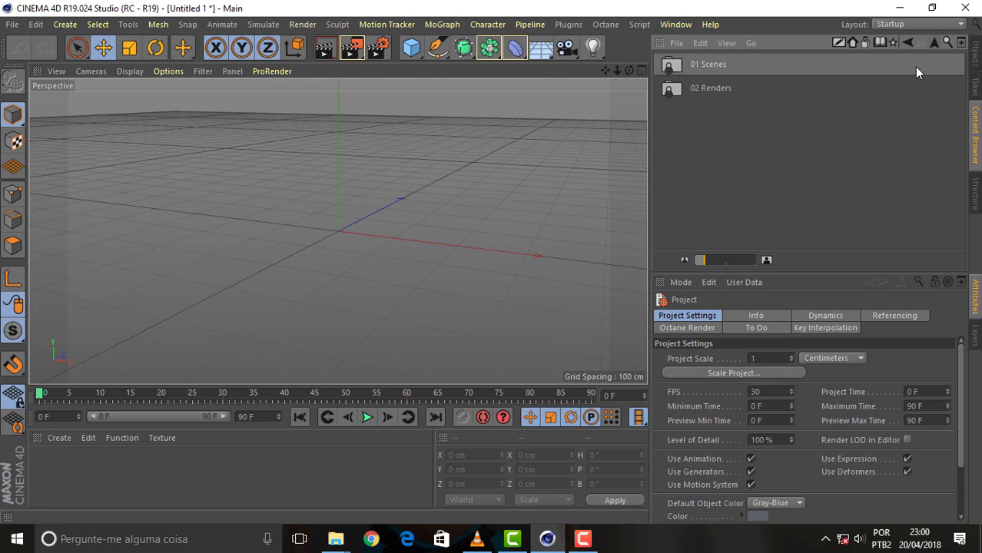
left_click(930, 43)
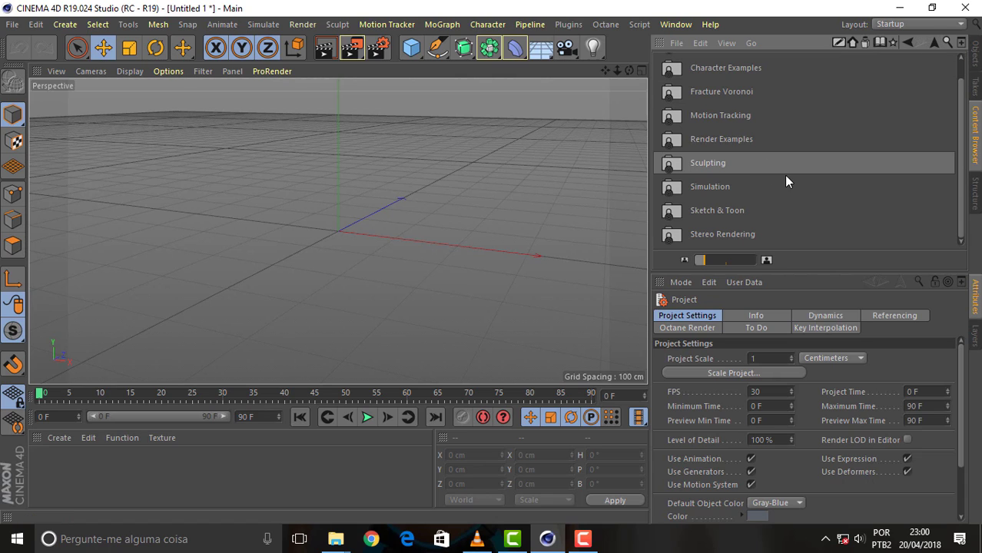
left_click(934, 44)
left_click(919, 46)
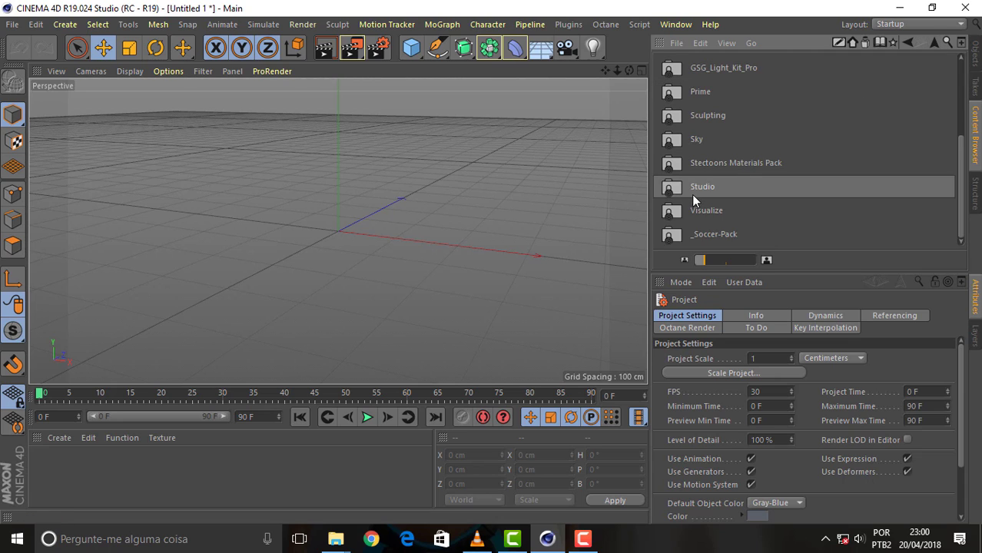
key("BackSpace")
Open Man - Infinite Realities.c4d from Render Examples > 01 Scenes.
double_click(706, 87)
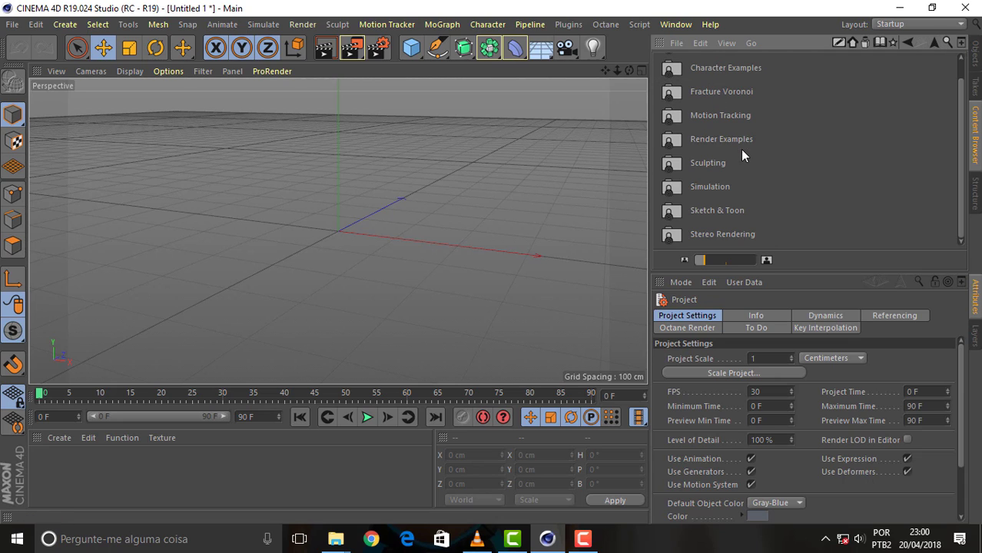
double_click(716, 139)
double_click(708, 64)
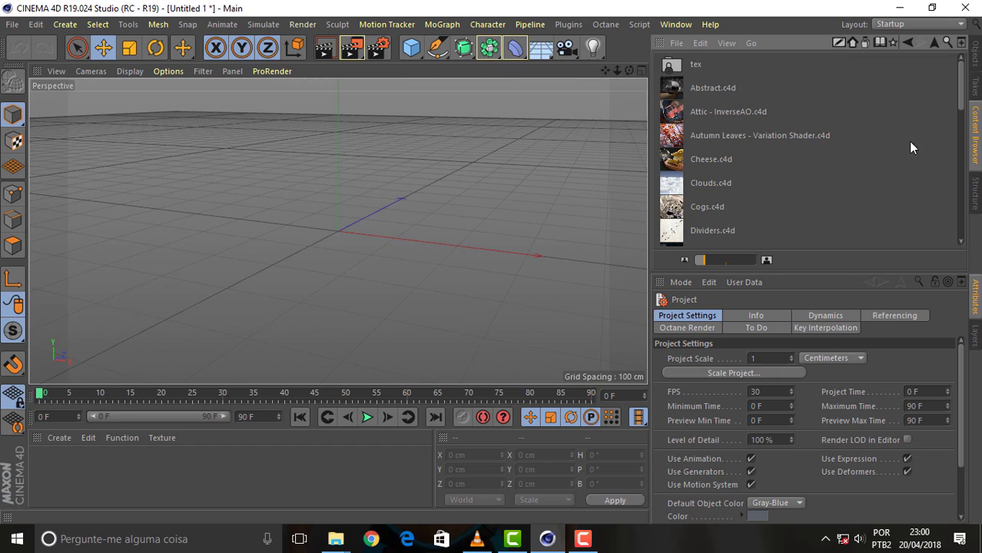
left_click_drag(962, 86, 960, 148)
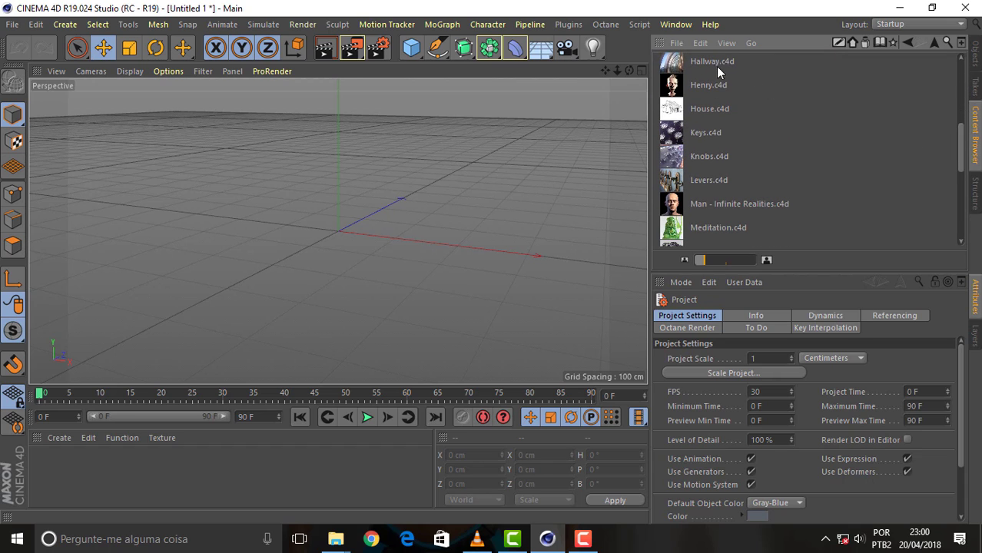
double_click(727, 205)
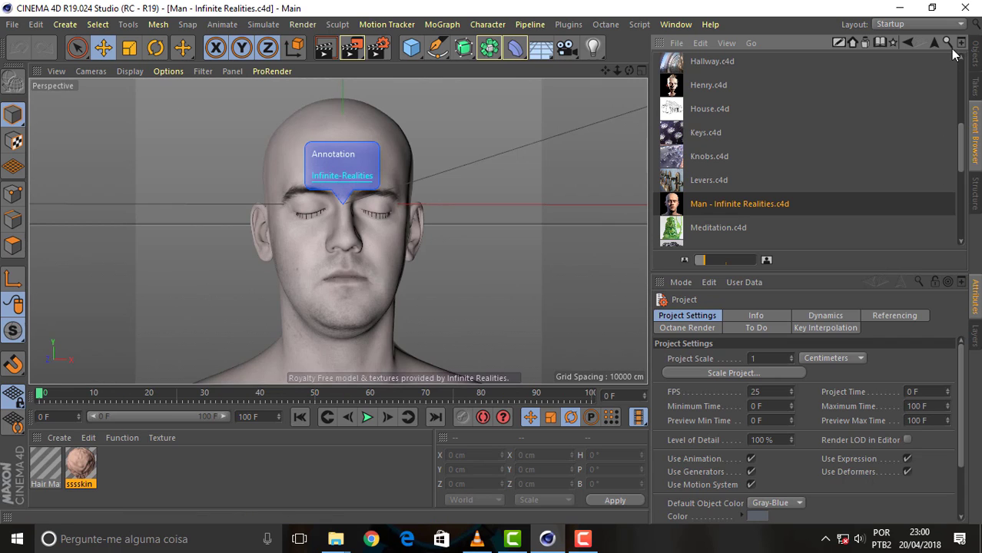
Show the head scene's Objects list, tilt the view slightly and render it in the viewport.
left_click(935, 43)
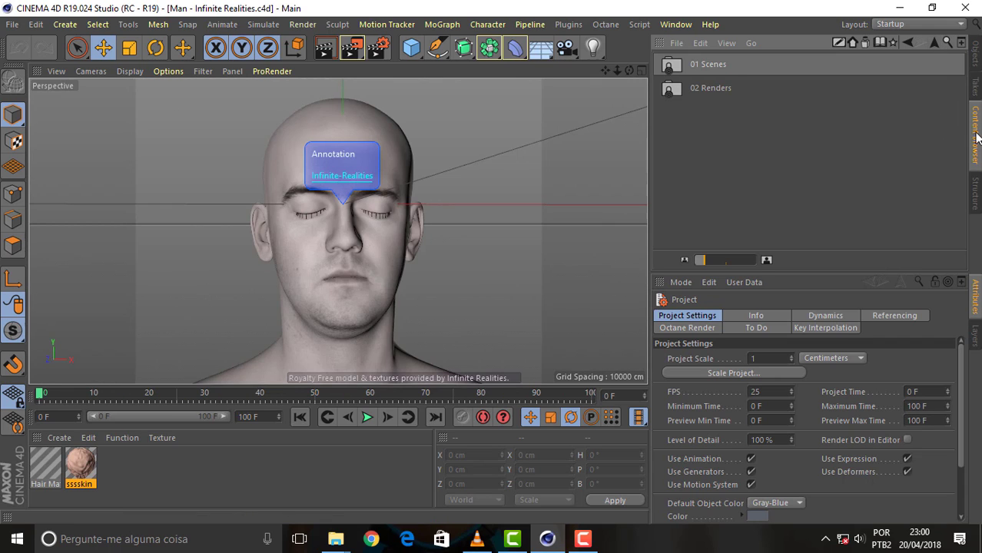
left_click(976, 59)
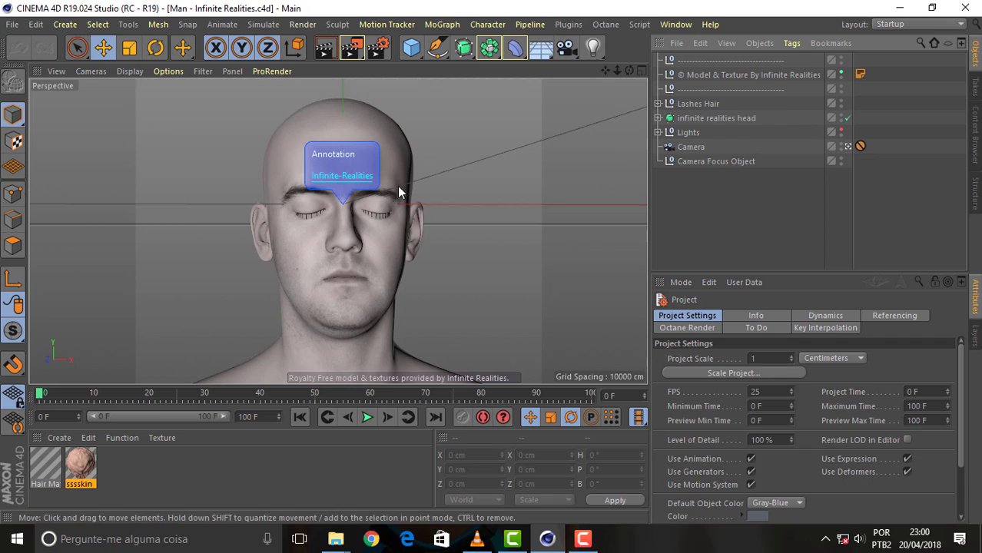
left_click_drag(397, 186, 413, 153, "alt")
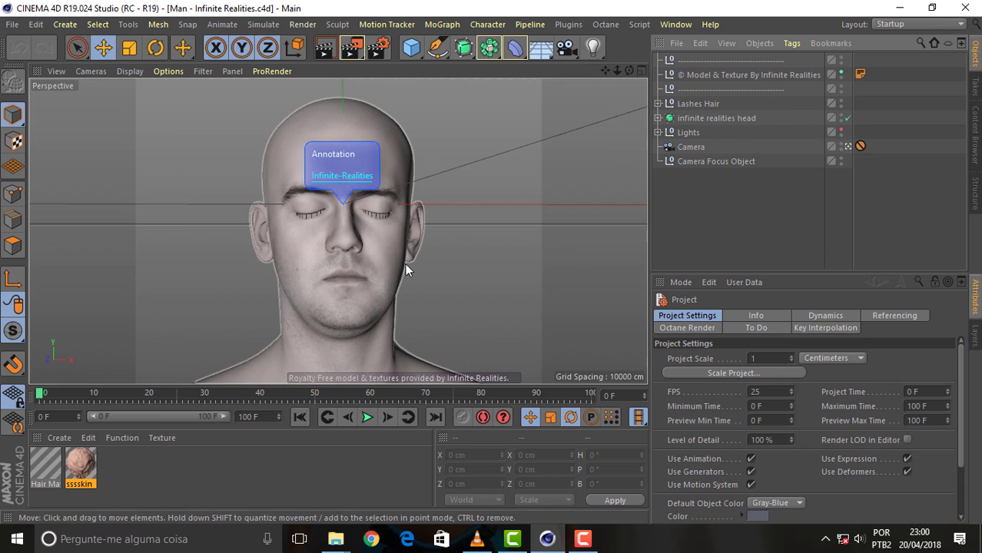
left_click(326, 58)
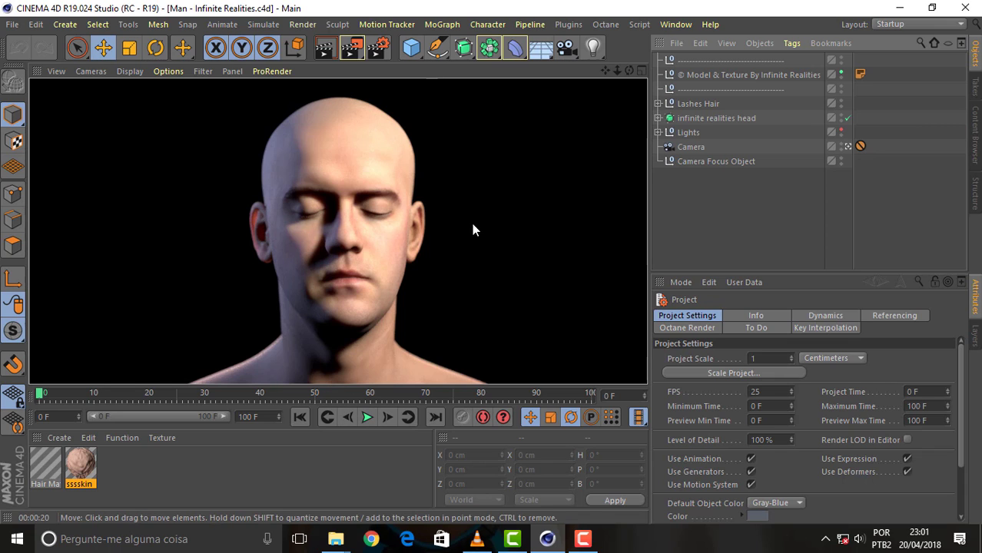
left_click(976, 135)
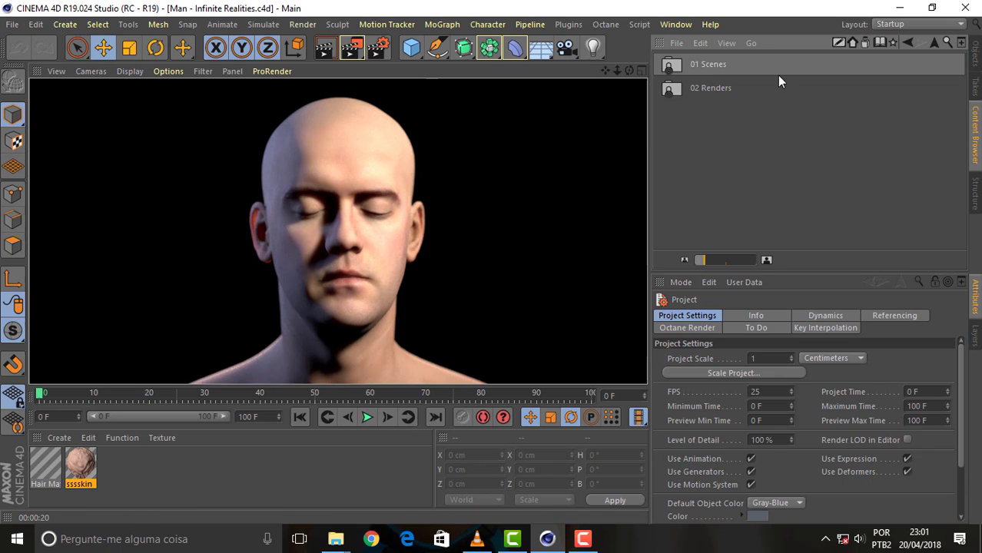
double_click(705, 67)
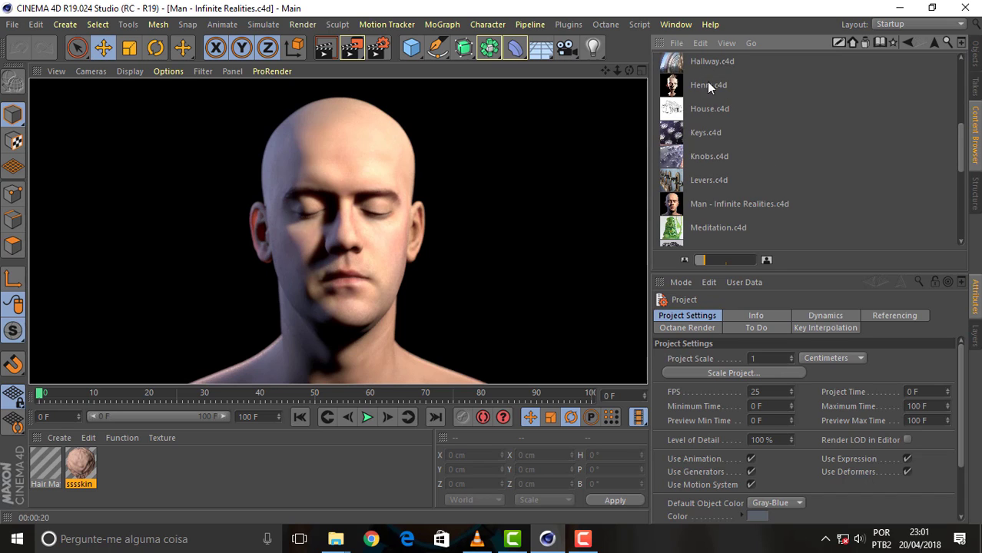
left_click(932, 44)
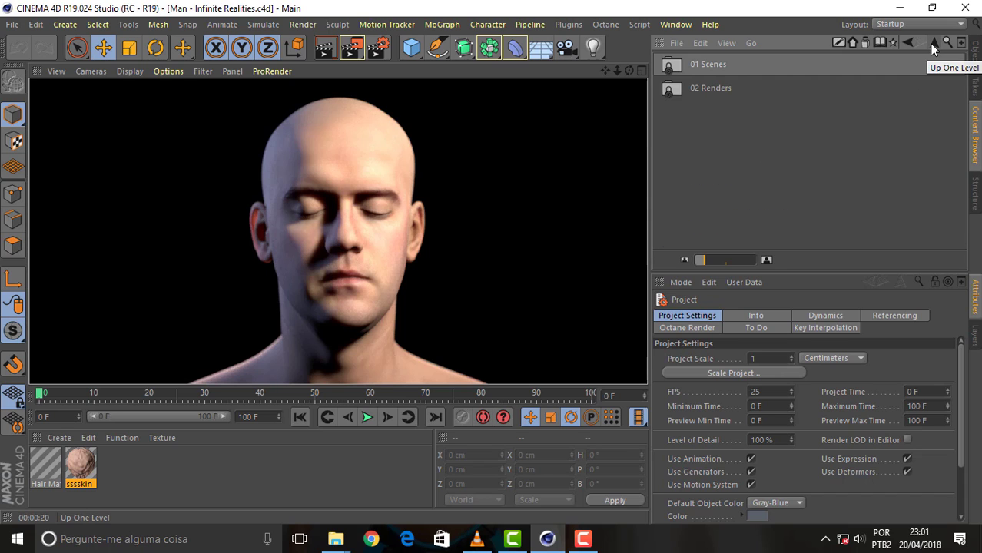
left_click(932, 44)
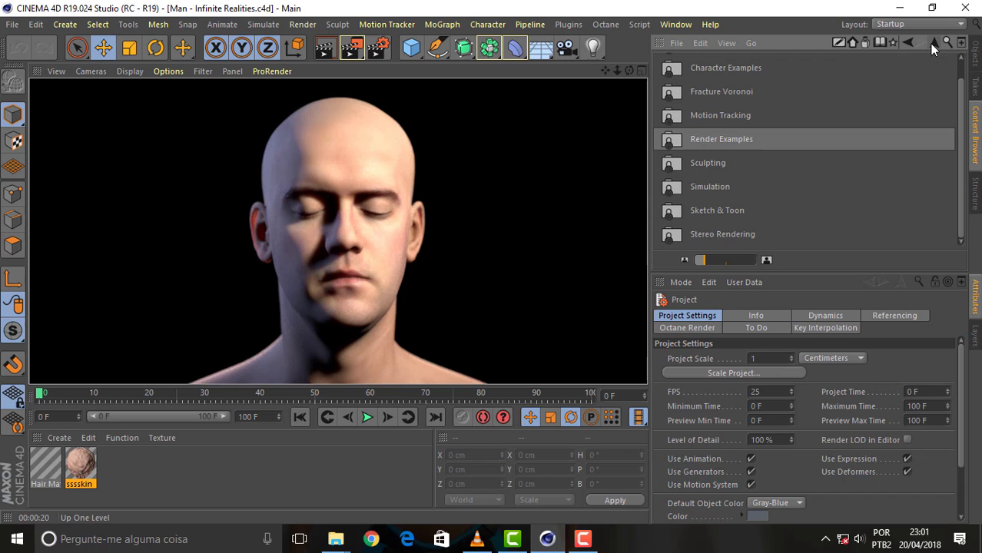
left_click(976, 63)
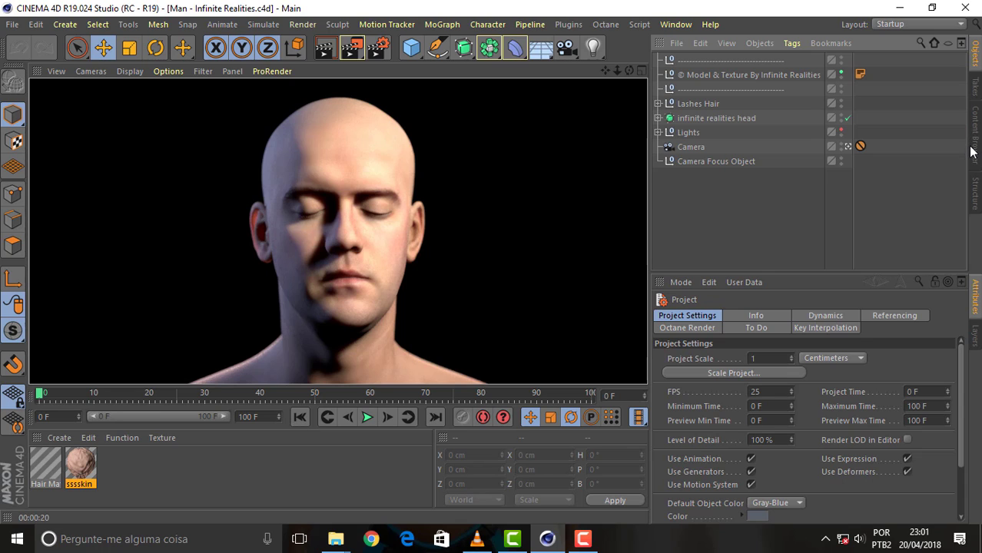
Open sssskin in the Material Editor and review its Diffusion, Reflectance, Displacement and Color channels.
left_click(83, 470)
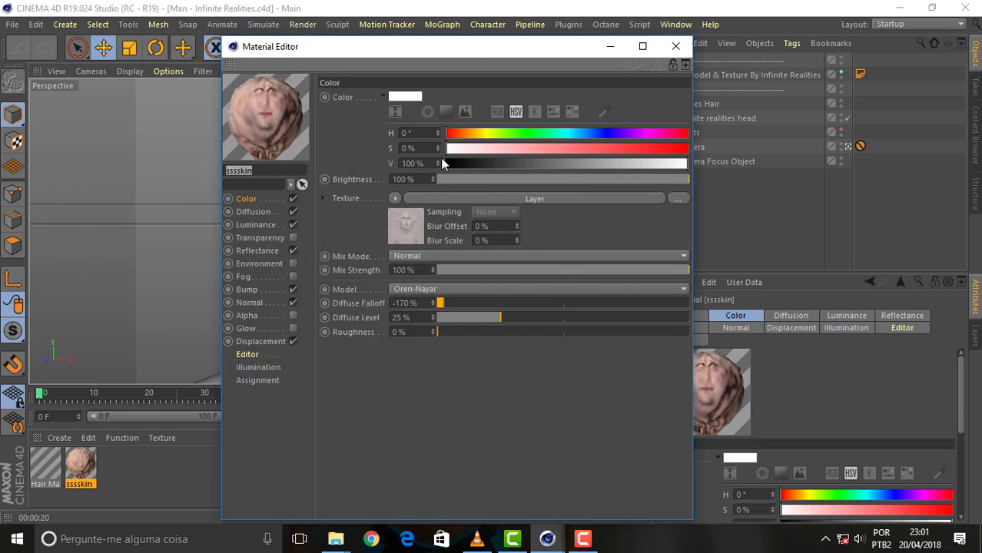
mouse_move(478, 55)
left_mouse_down()
mouse_move(544, 66)
mouse_move(667, 60)
left_mouse_up()
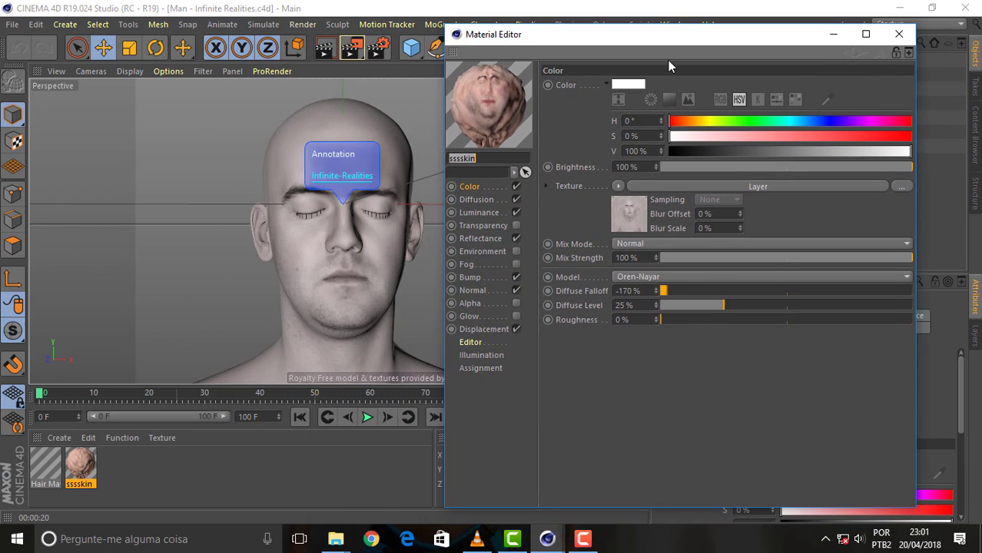
left_click(477, 200)
left_click(485, 238)
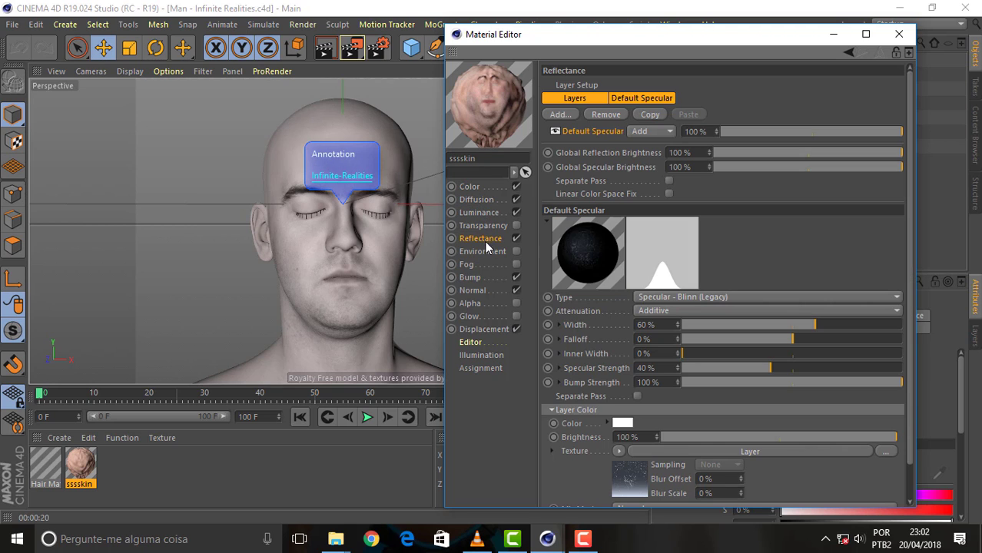
left_click(470, 291)
left_click(488, 329)
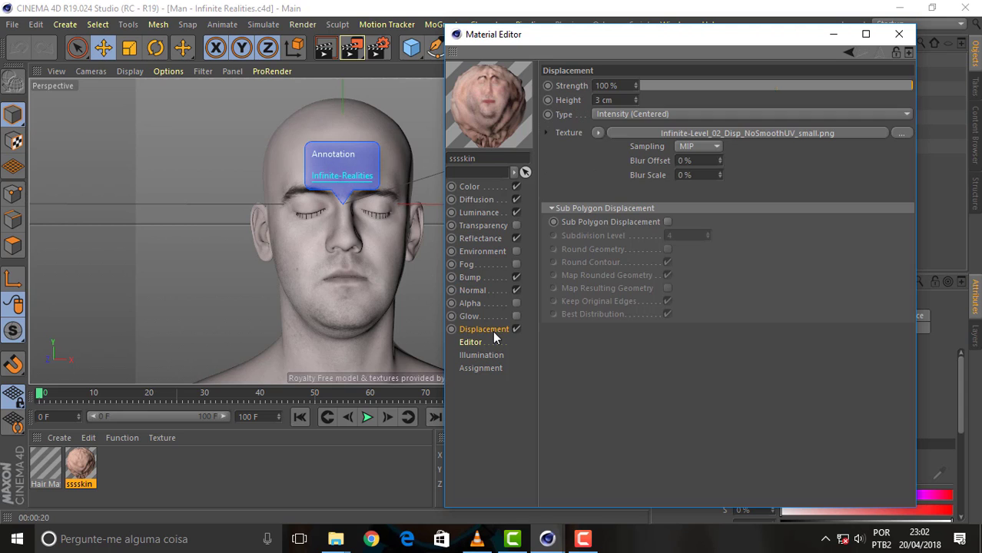
left_click(475, 199)
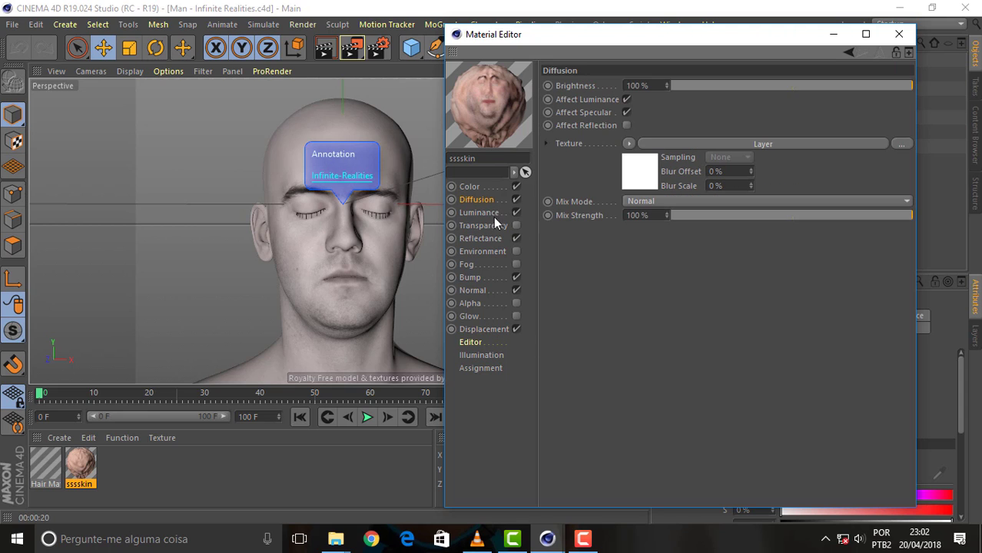
left_click(482, 226)
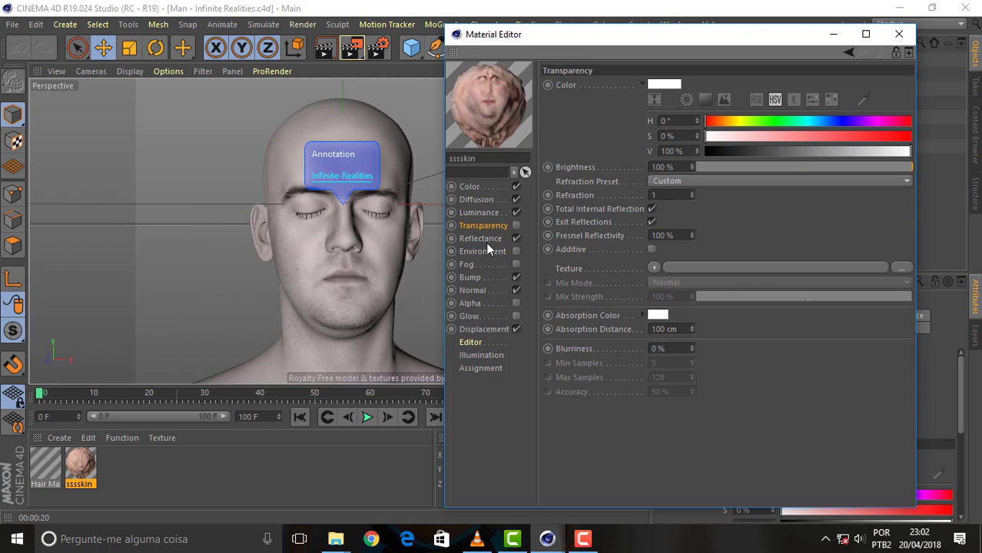
left_click(478, 199)
left_click(474, 187)
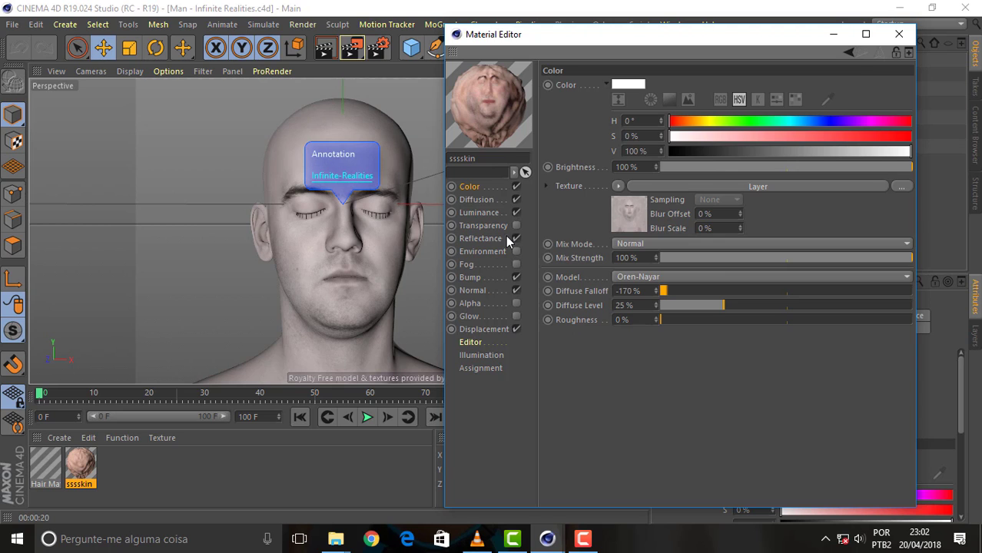
Drill into Reflectance's layered specular texture down to its SpecularBase.jpg bitmap.
left_click(483, 239)
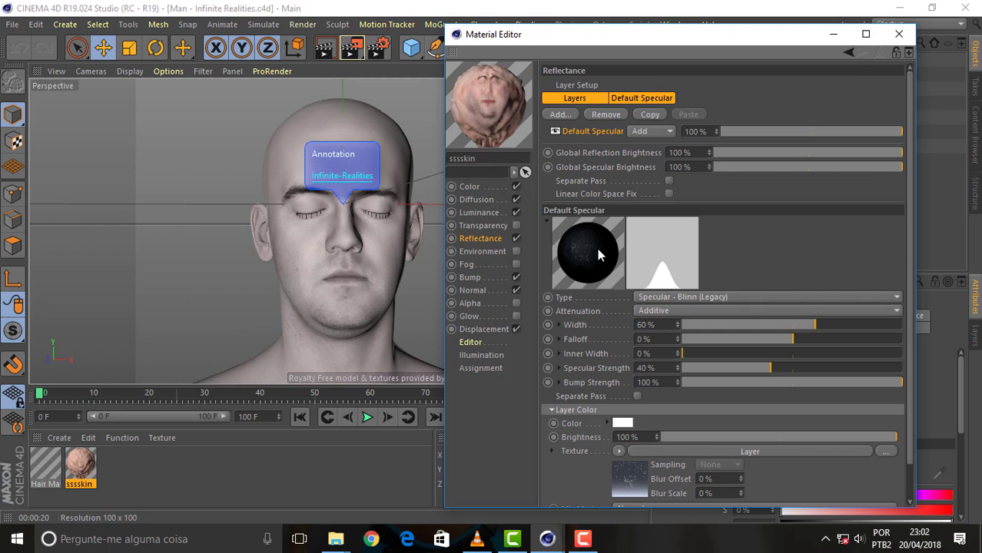
scroll(908, 238, "down", 1)
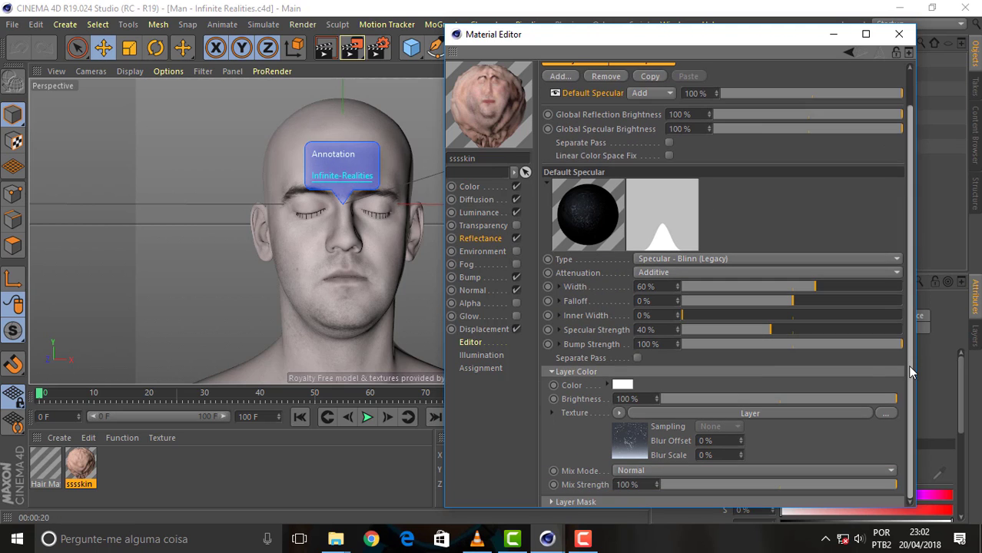
left_click(630, 440)
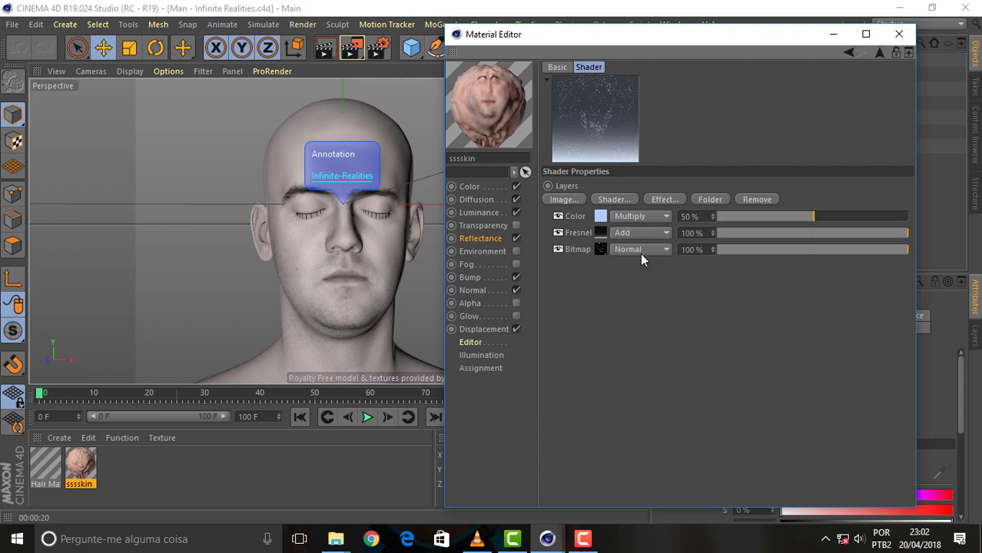
left_click(600, 250)
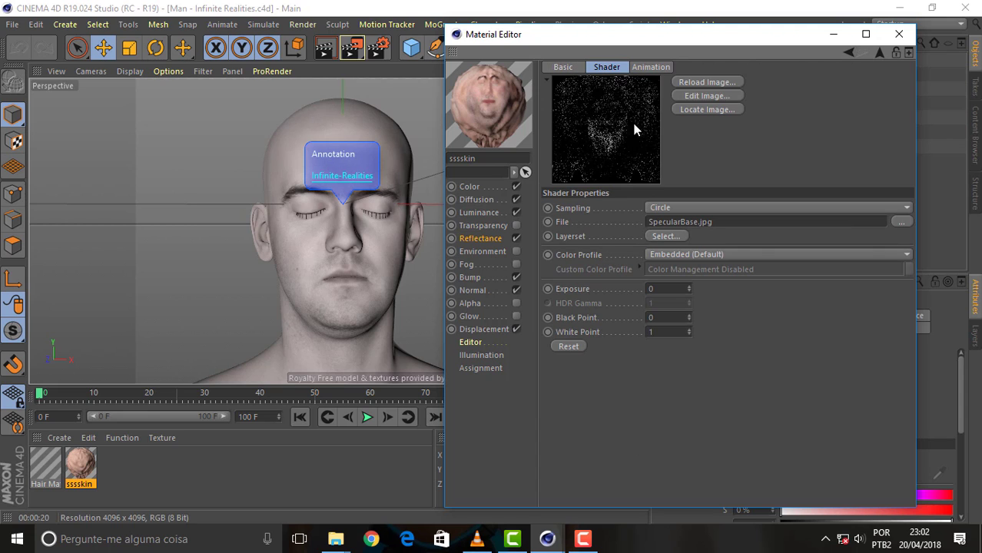
mouse_move(605, 131)
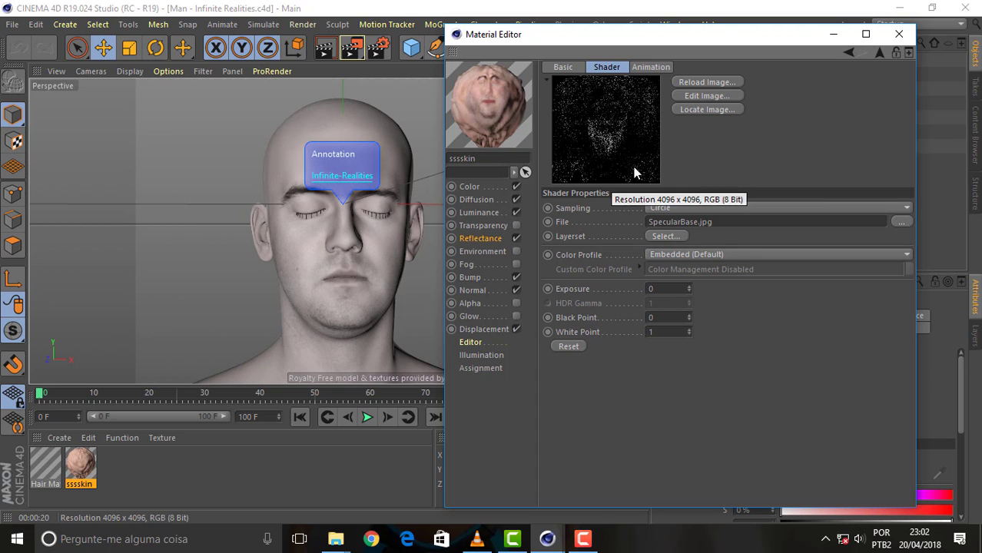
Browse the library's texture images in the Content Browser.
left_click(703, 109)
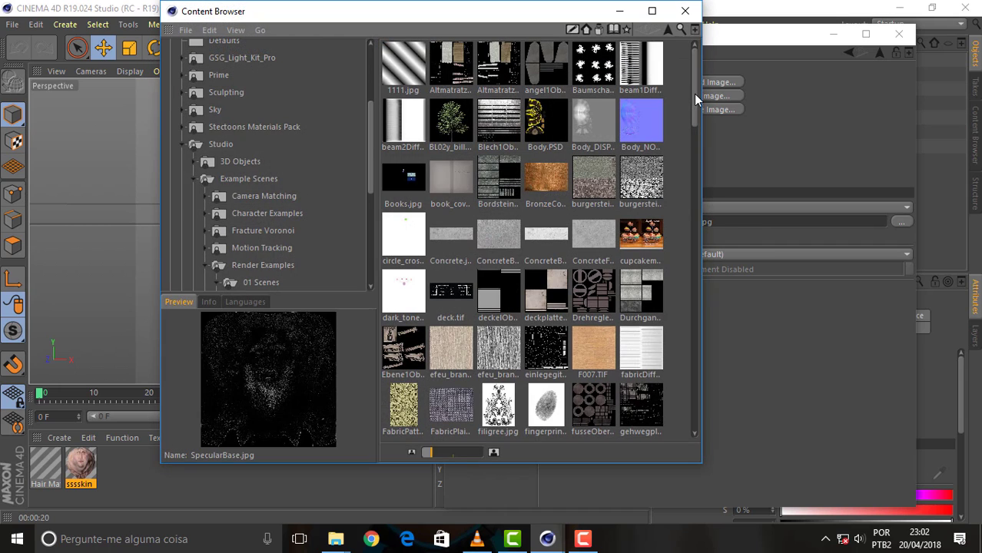
left_click_drag(442, 21, 462, 44)
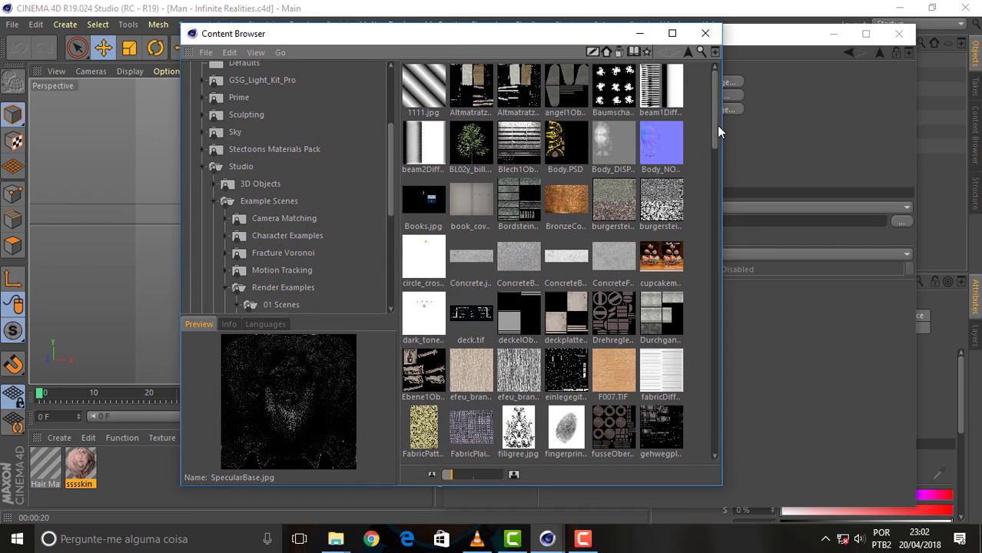
left_click_drag(717, 125, 711, 278)
mouse_move(713, 361)
left_mouse_down()
mouse_move(713, 111)
mouse_move(703, 257)
left_mouse_up()
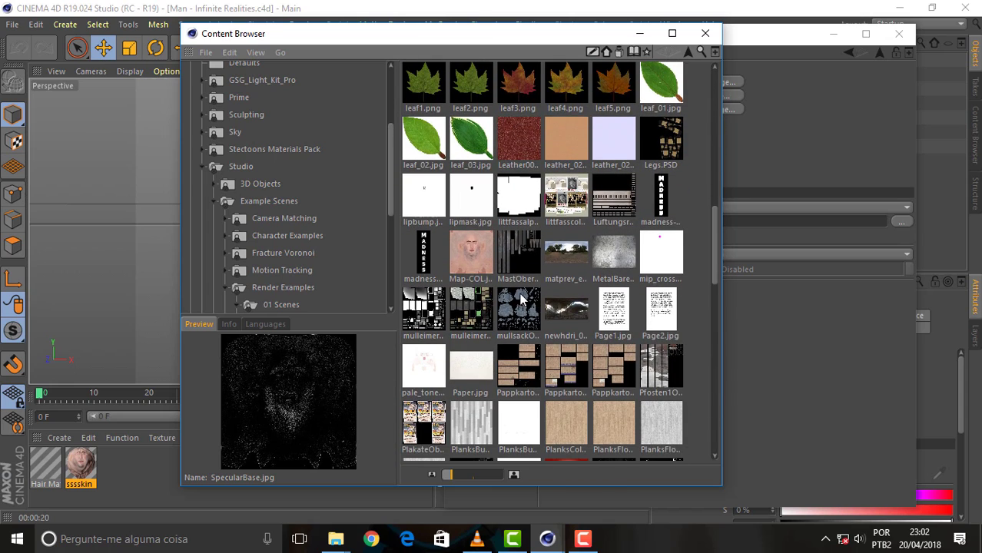
Inspect the Luminance channel's subsurface scattering shader and its Map-COL.jpg image.
left_click(765, 112)
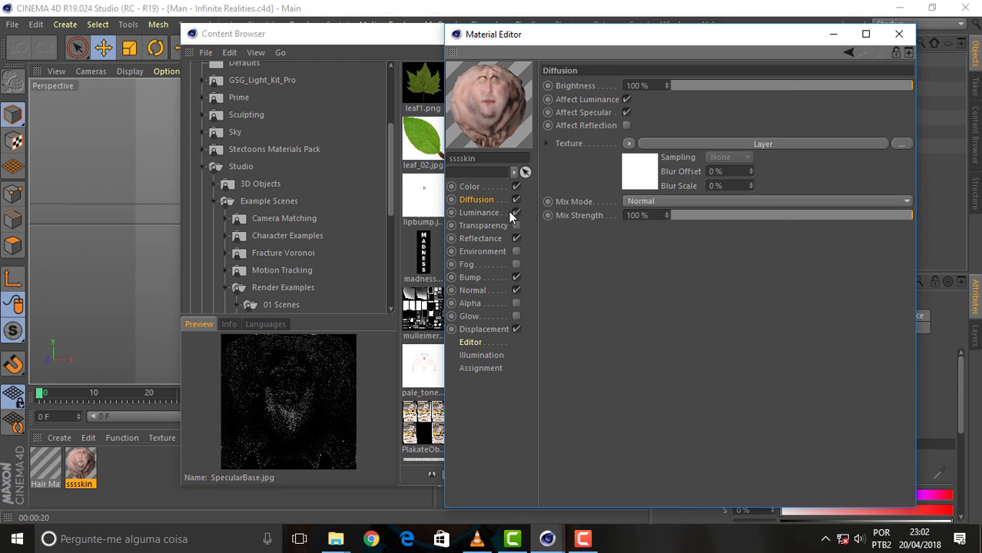
left_click(479, 213)
left_click(764, 186)
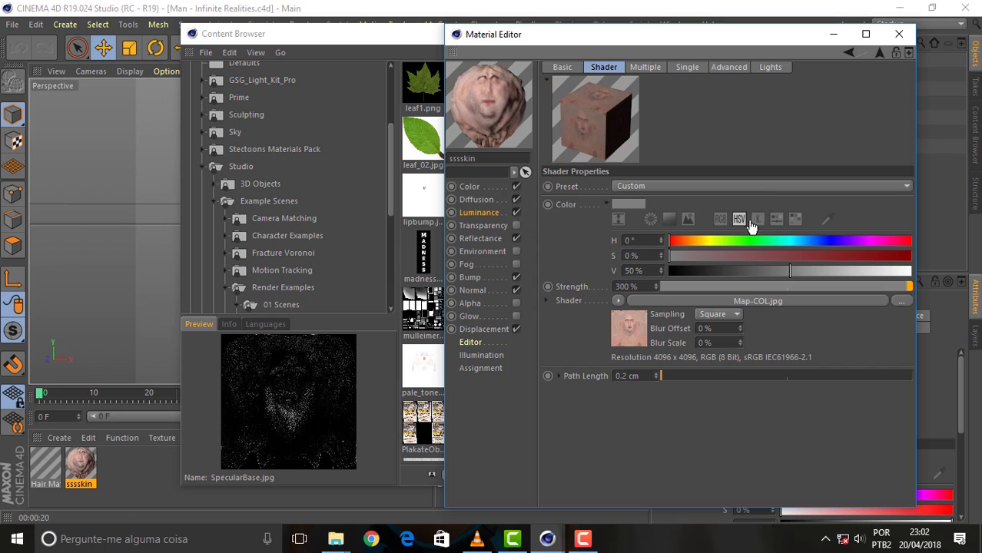
left_click(625, 328)
Preview the Map-COL.jpg texture in the Content Browser.
left_click(408, 36)
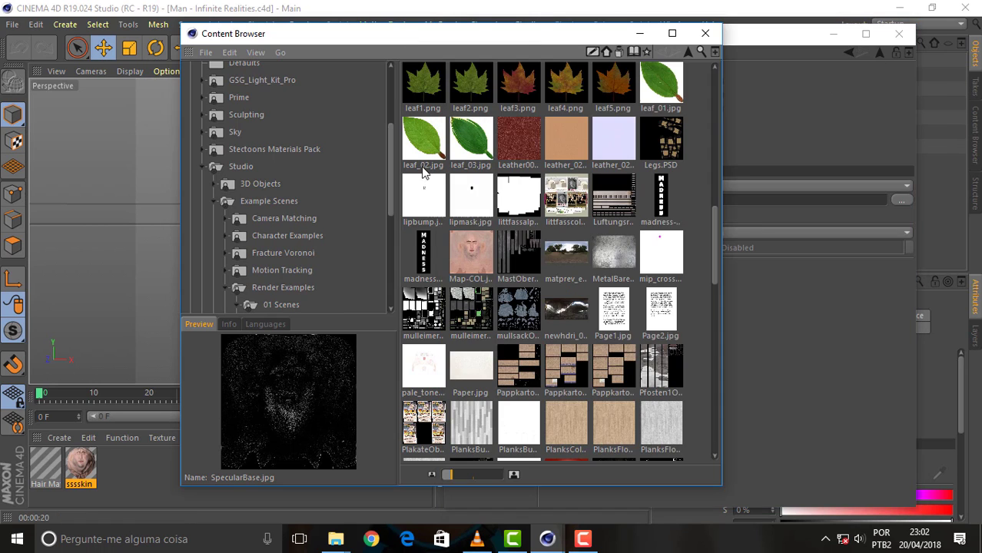
right_click(468, 249)
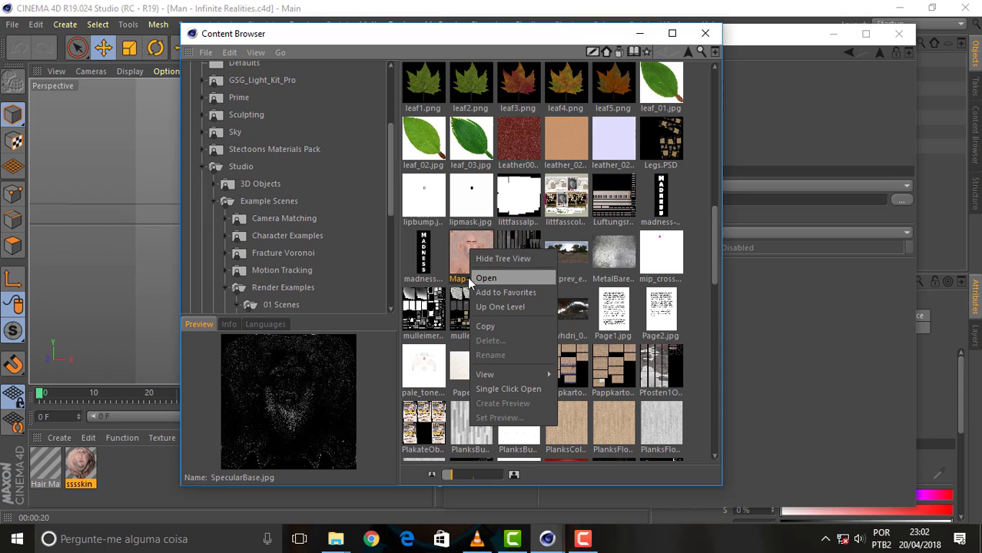
left_click(468, 245)
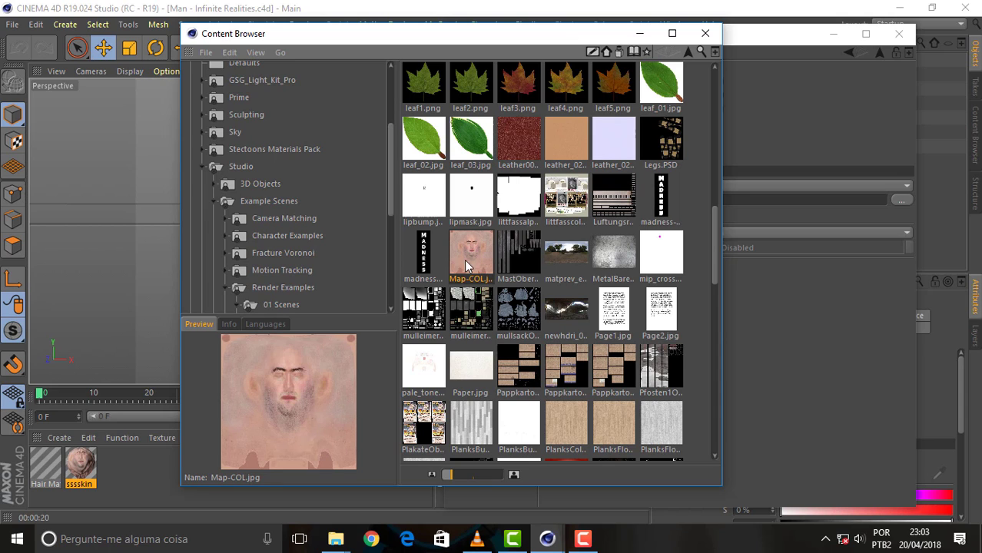
double_click(481, 247)
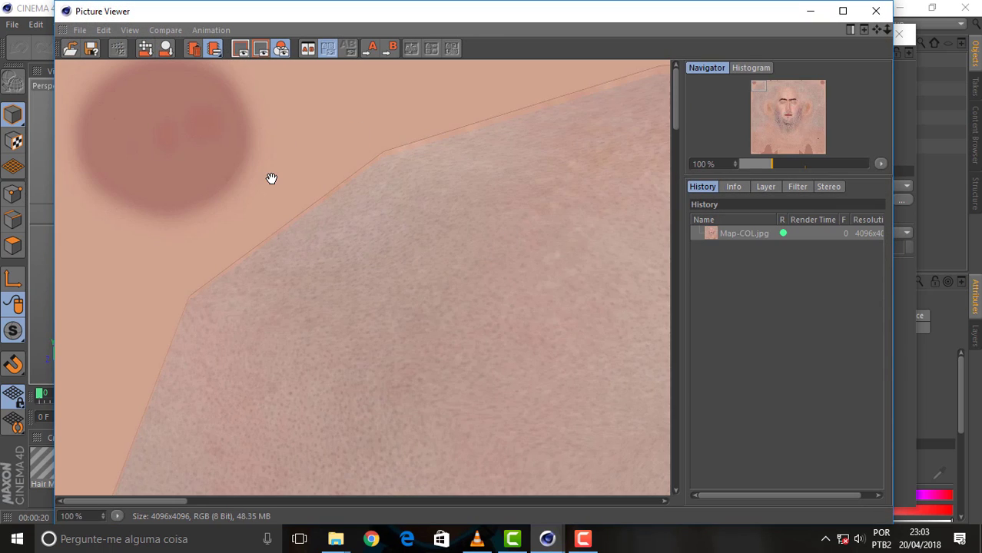
scroll(317, 177, "down", 3)
scroll(319, 178, "down", 3)
scroll(322, 184, "down", 2)
scroll(323, 188, "down", 2)
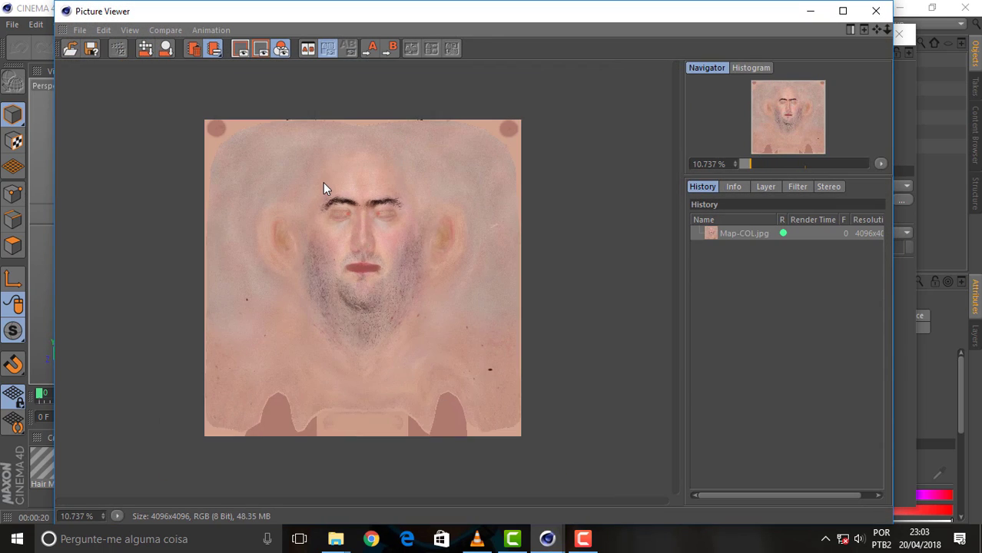
scroll(322, 188, "up", 1)
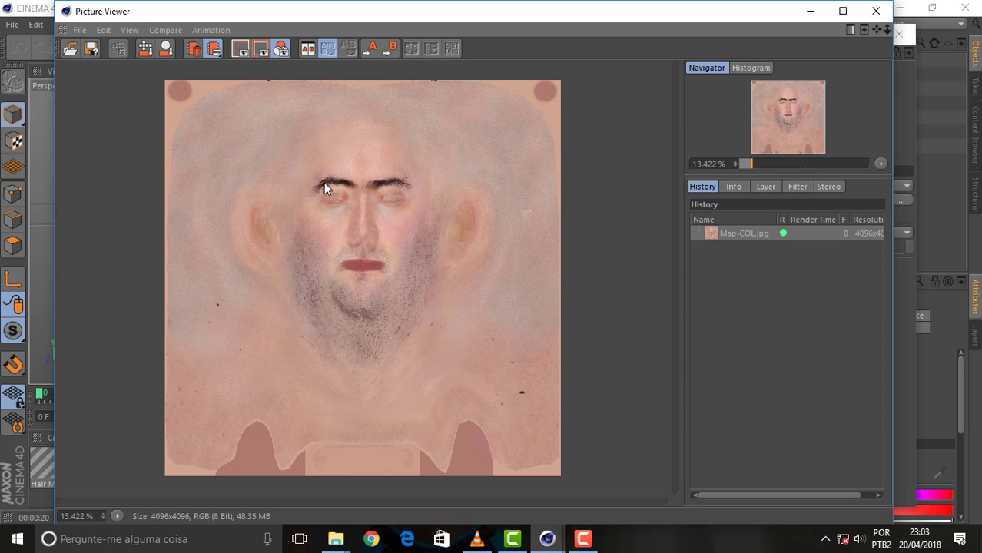
left_click(80, 30)
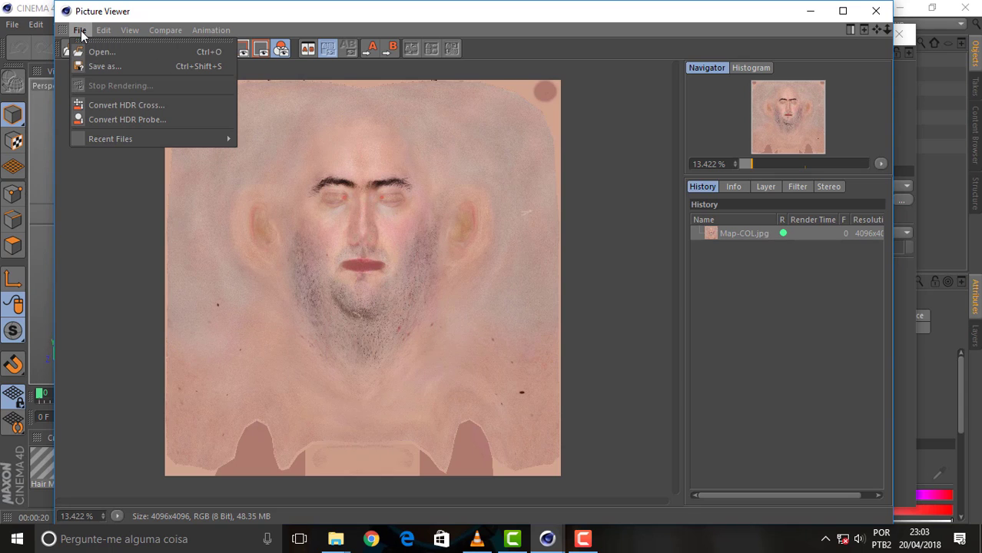
left_click(119, 66)
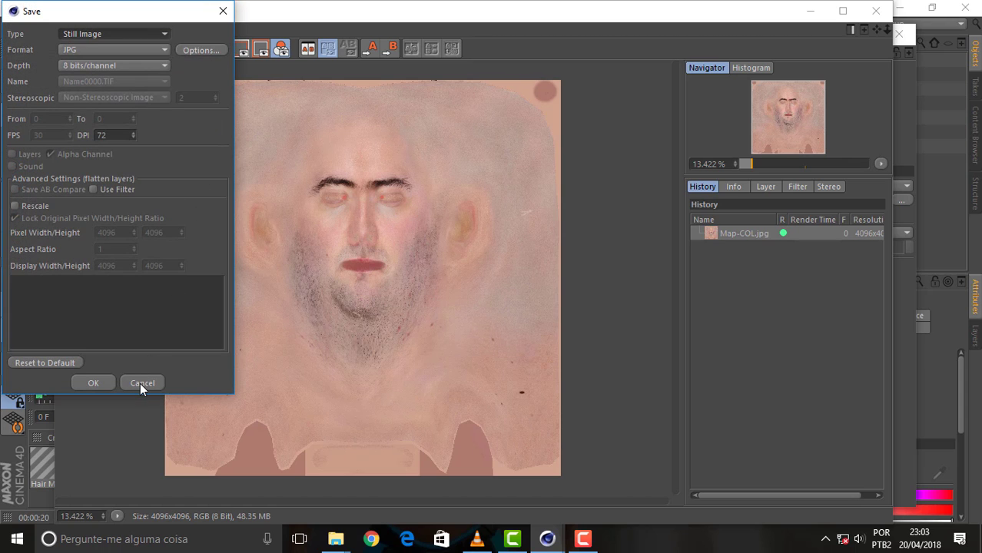
left_click(140, 382)
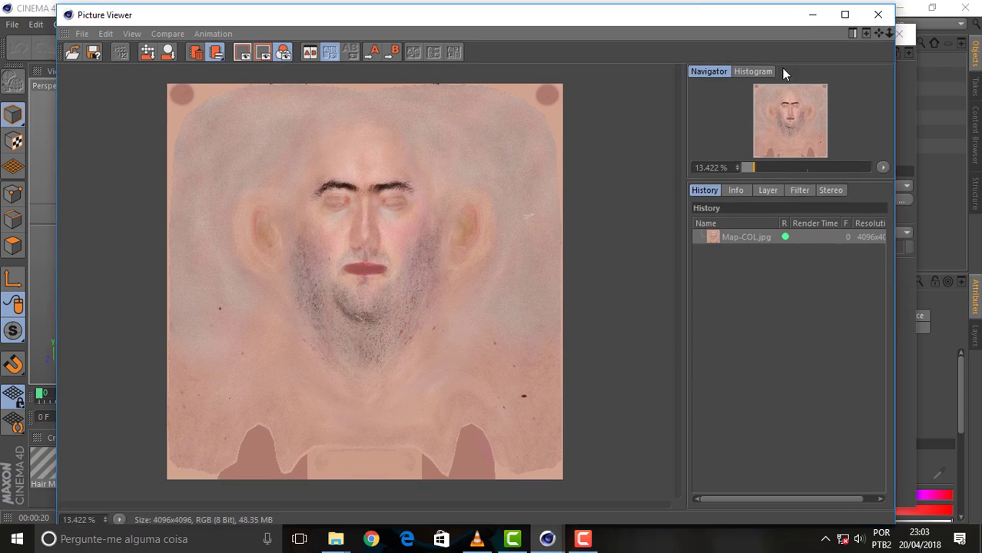
mouse_move(745, 17)
left_mouse_down()
mouse_move(888, 352)
mouse_move(773, 22)
left_mouse_up()
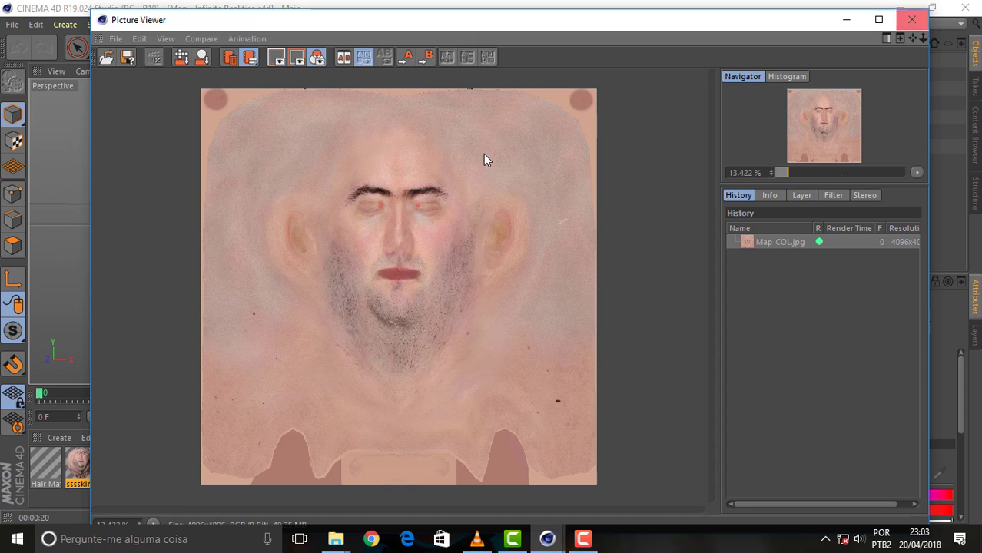
Close the image viewer and floating Content Browser, then show the Content Browser in the side panel.
left_click(914, 21)
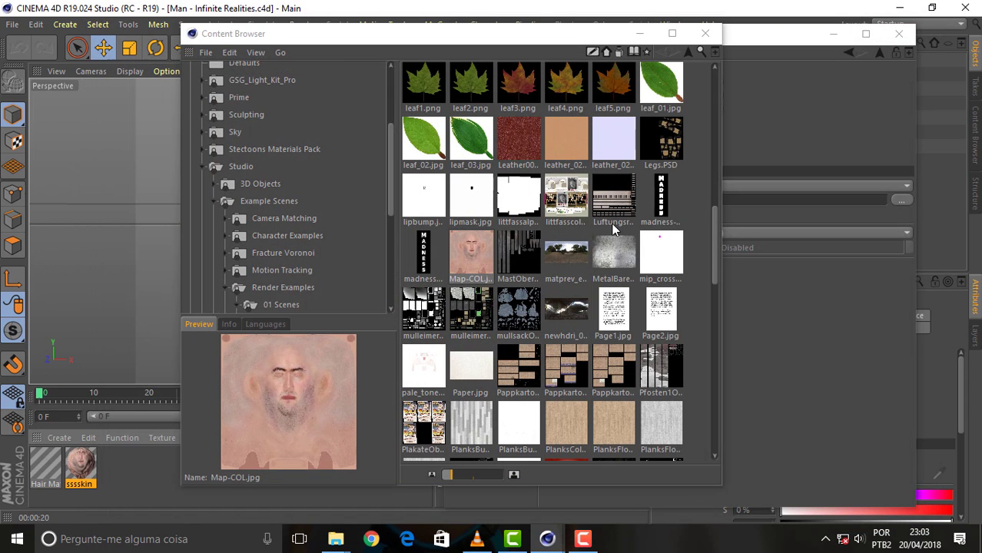
left_click(901, 34)
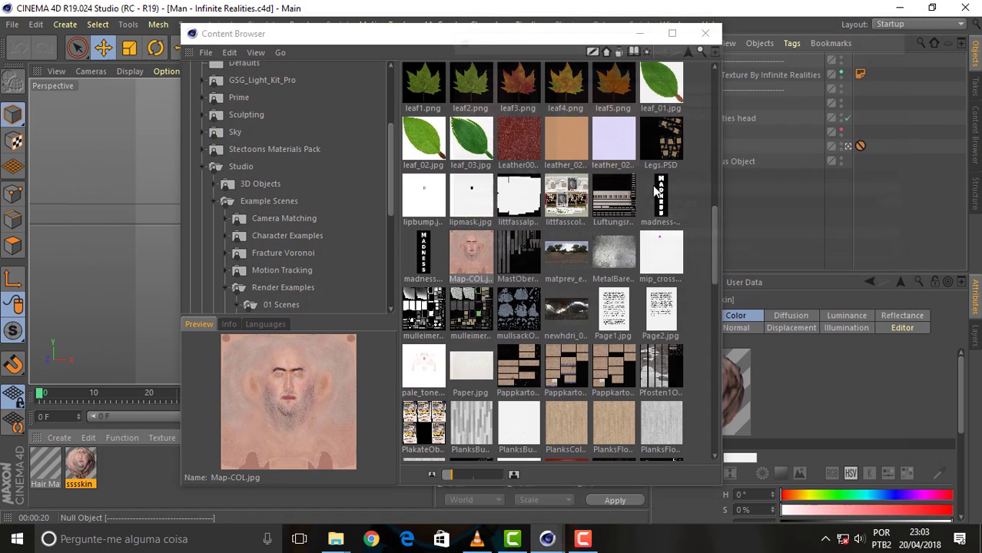
left_click(703, 33)
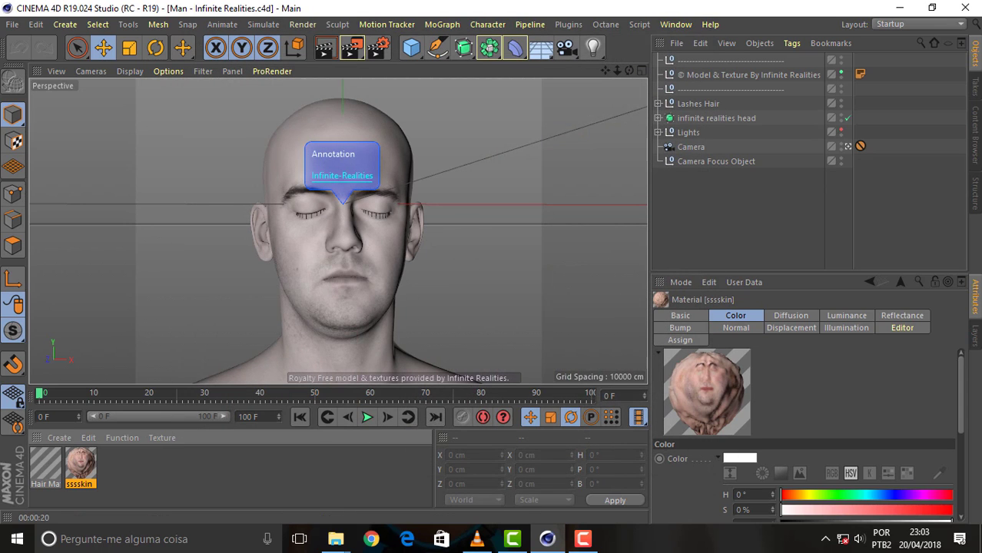
left_click(976, 138)
Browse up to Computer and look through drive F: before returning to the drive list.
left_click(934, 42)
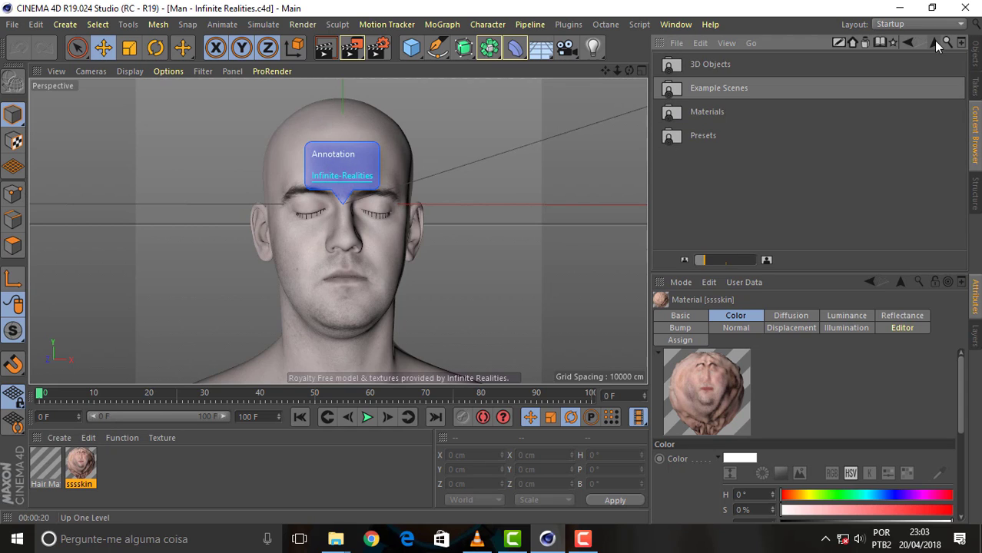
left_click(934, 42)
left_click(934, 42)
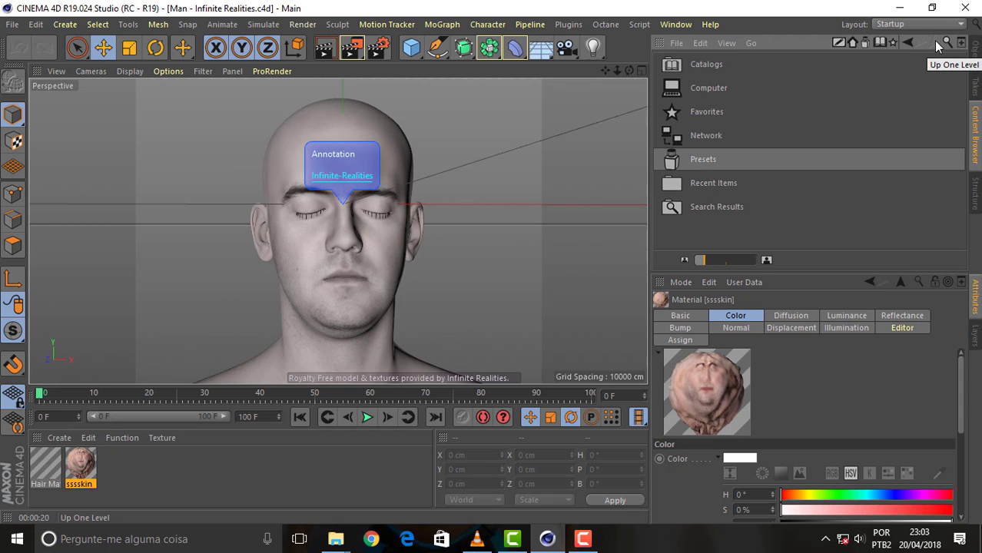
double_click(707, 89)
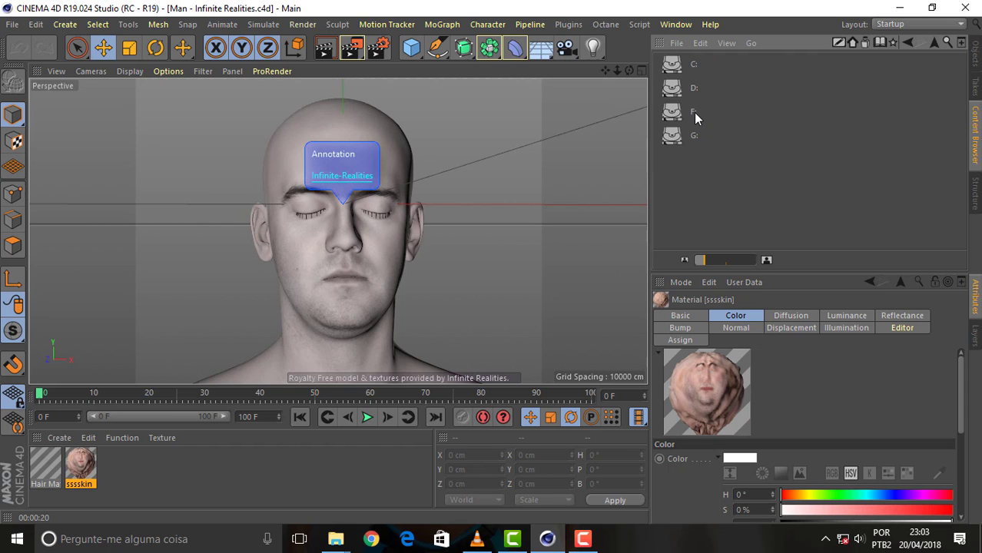
double_click(694, 112)
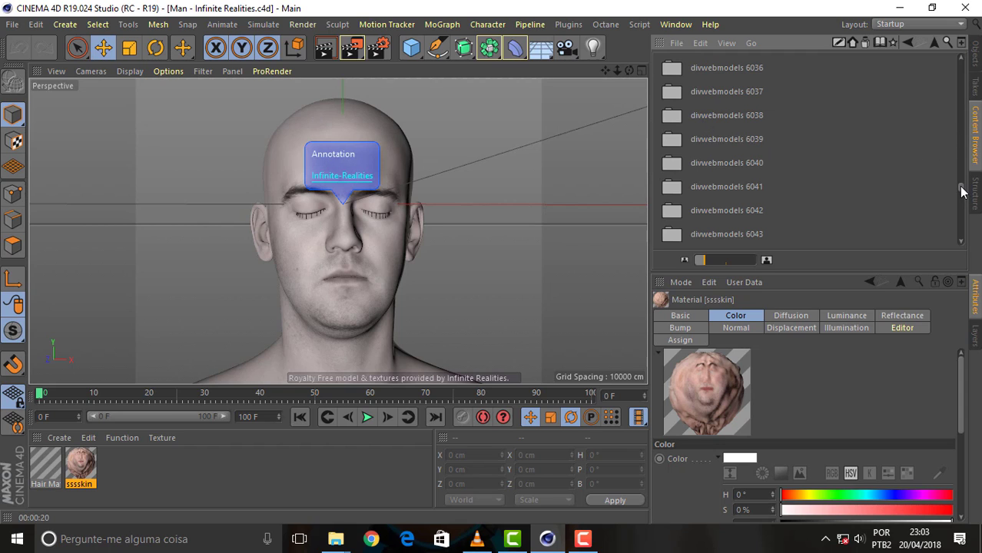
scroll(961, 193, "down", 3)
scroll(961, 192, "down", 3)
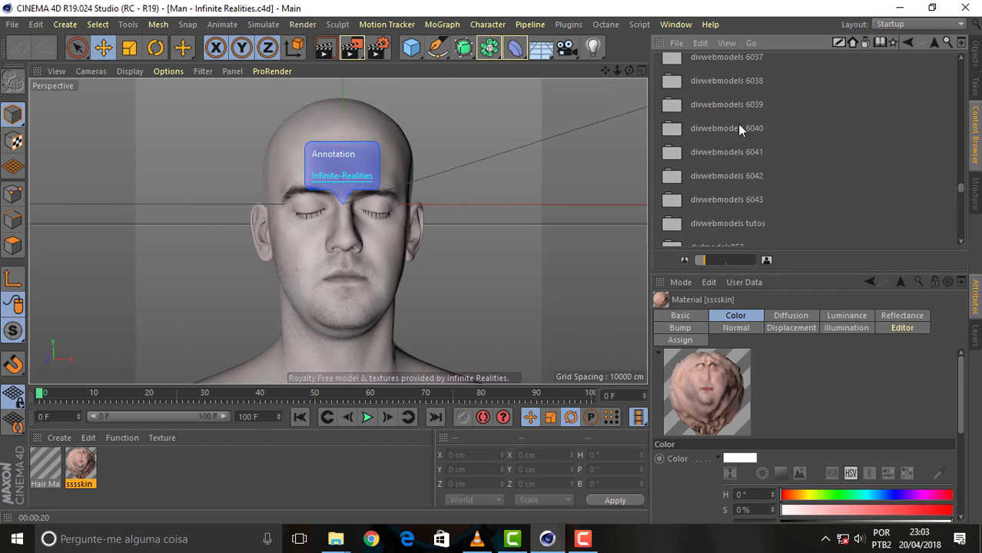
double_click(720, 104)
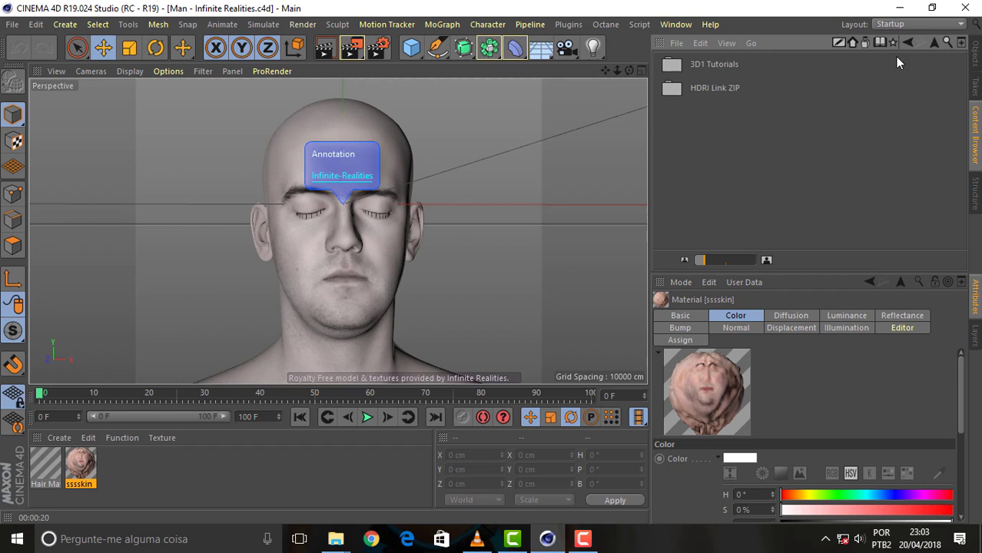
left_click(936, 41)
left_click(936, 42)
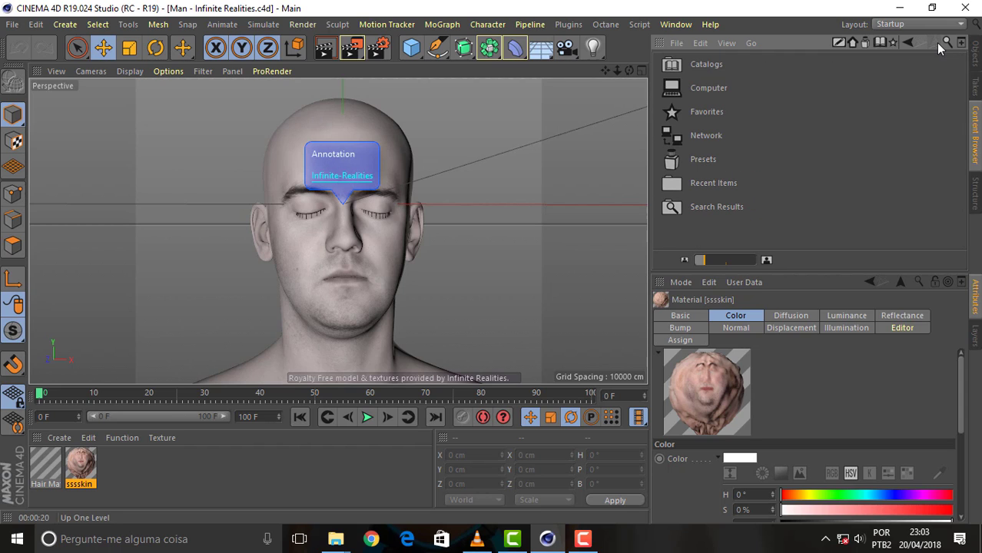
left_click(719, 89)
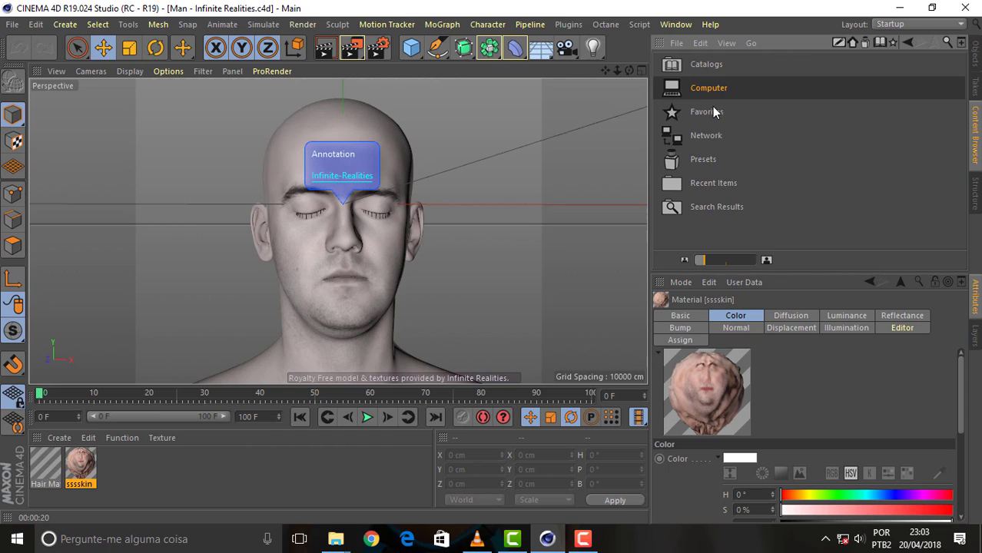
double_click(711, 89)
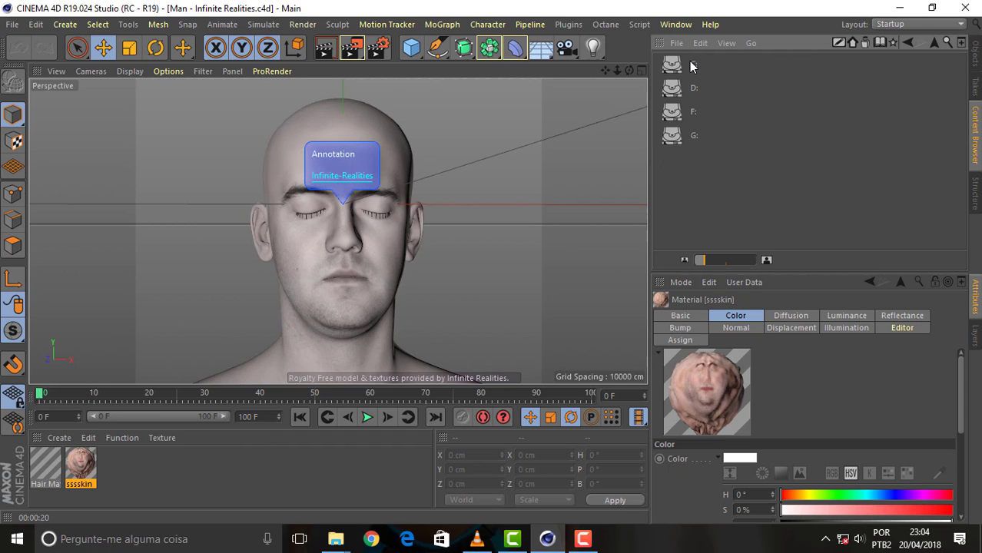
Navigate drive C: through trabalho, what and what face 000 into the GH_SkinShader folder.
double_click(690, 65)
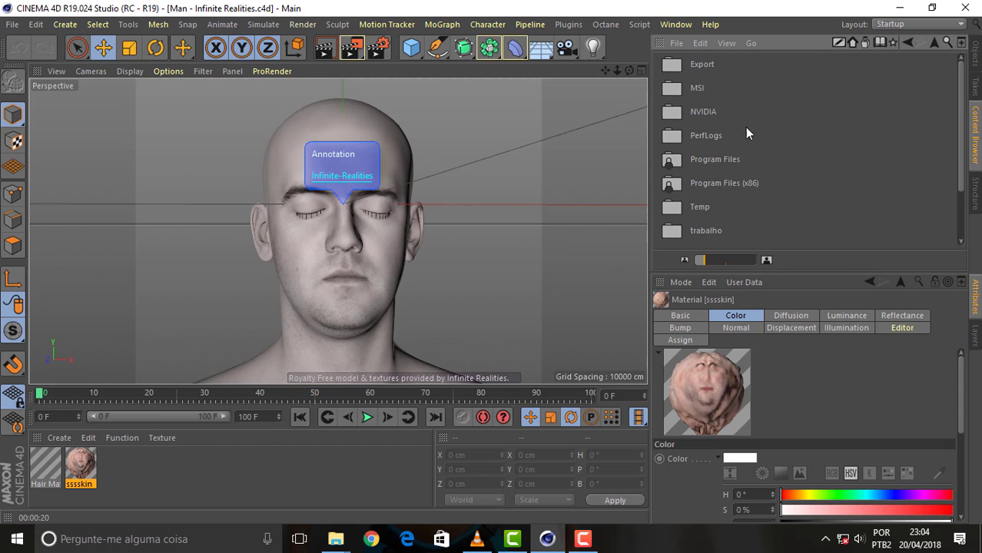
left_click(709, 232)
left_click_drag(963, 150, 787, 187)
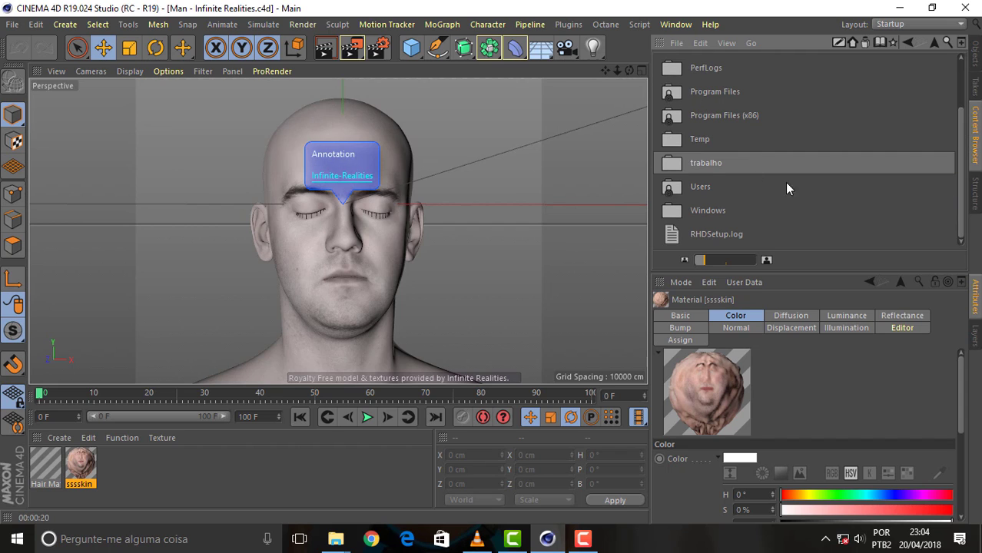
double_click(707, 164)
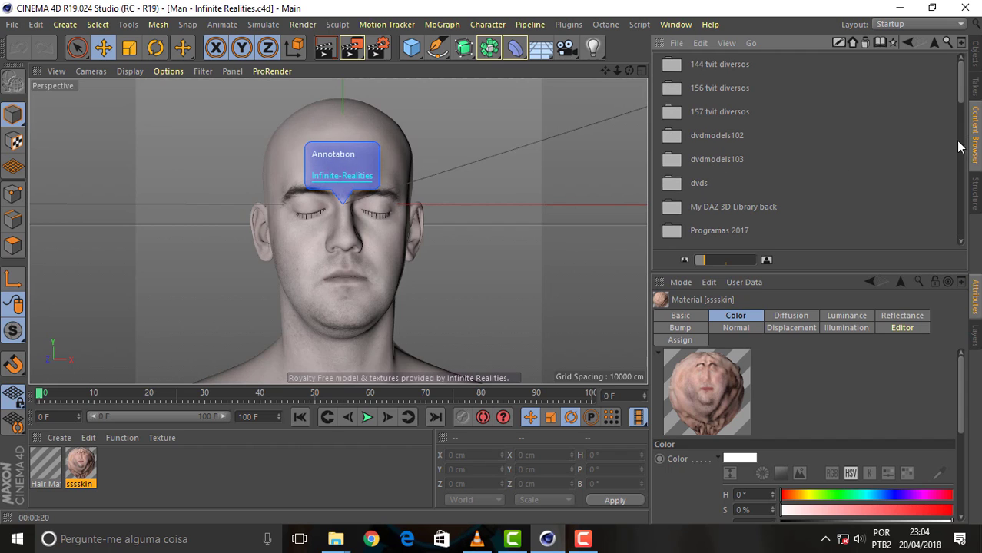
left_click_drag(962, 98, 963, 250)
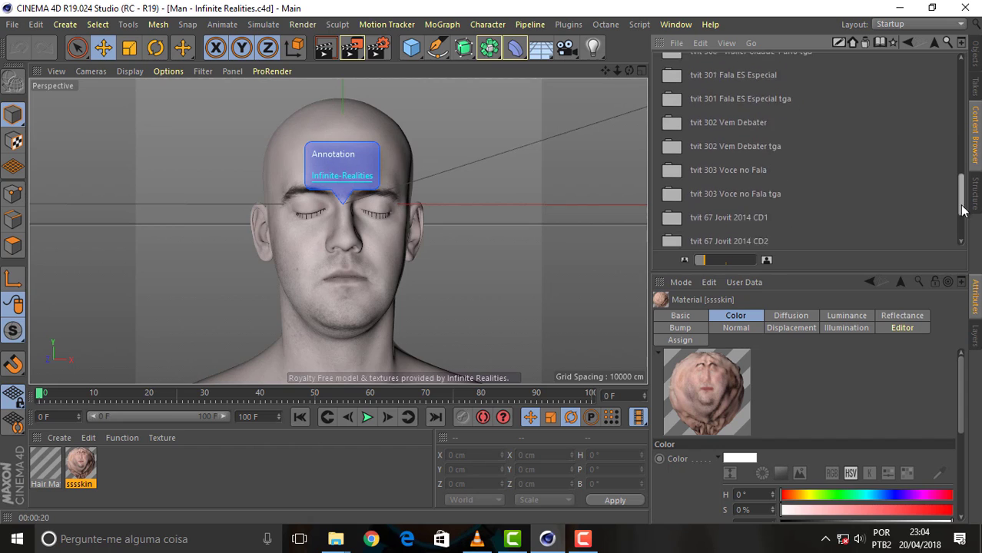
double_click(699, 234)
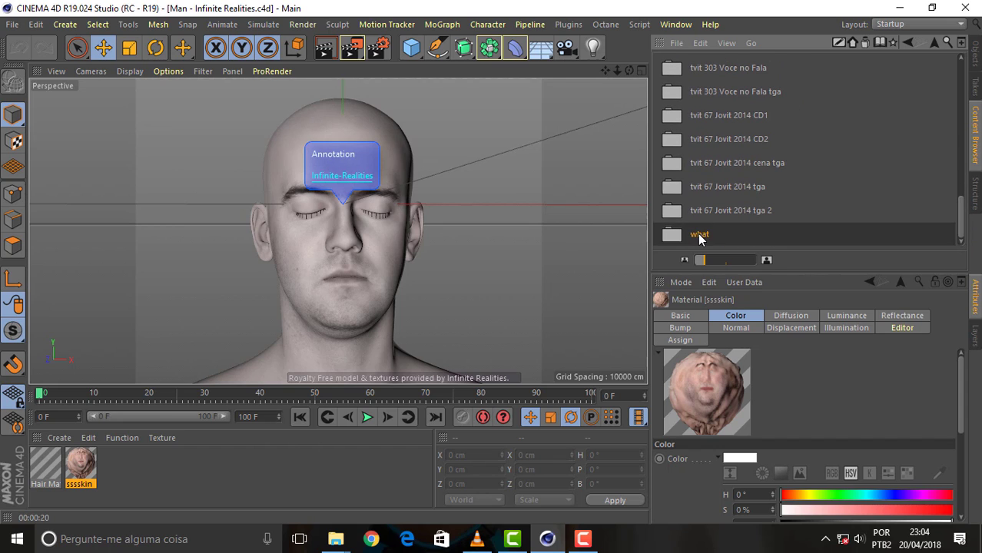
double_click(749, 112)
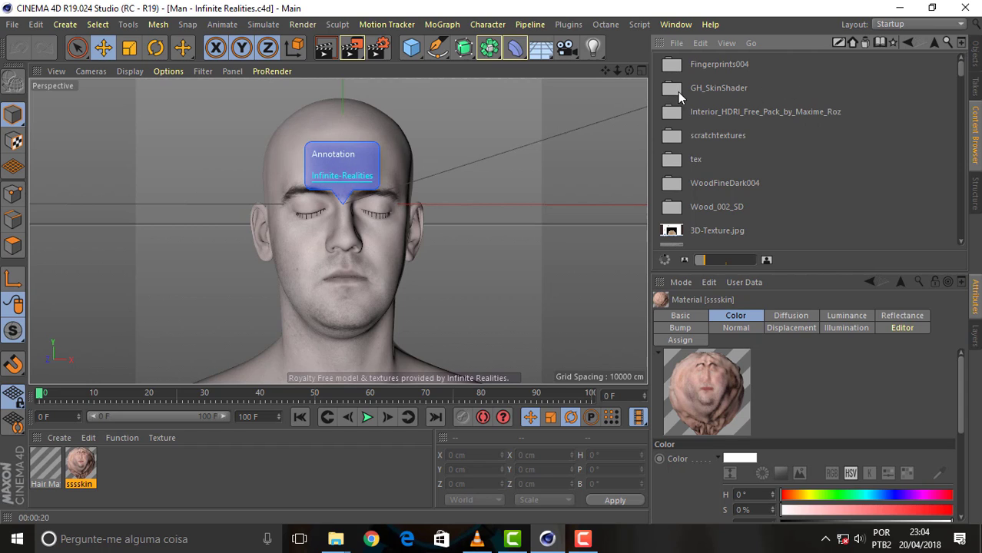
double_click(714, 87)
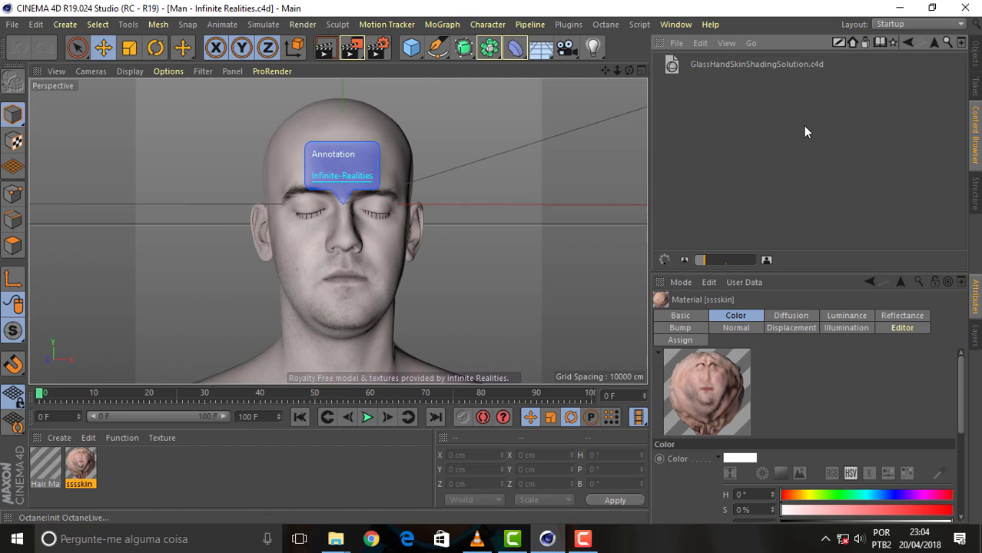
Load GlassHandSkinShadingSolution.c4d, frame SkinMix's full node graph in Octane Node Editor, then return to VLC.
double_click(730, 64)
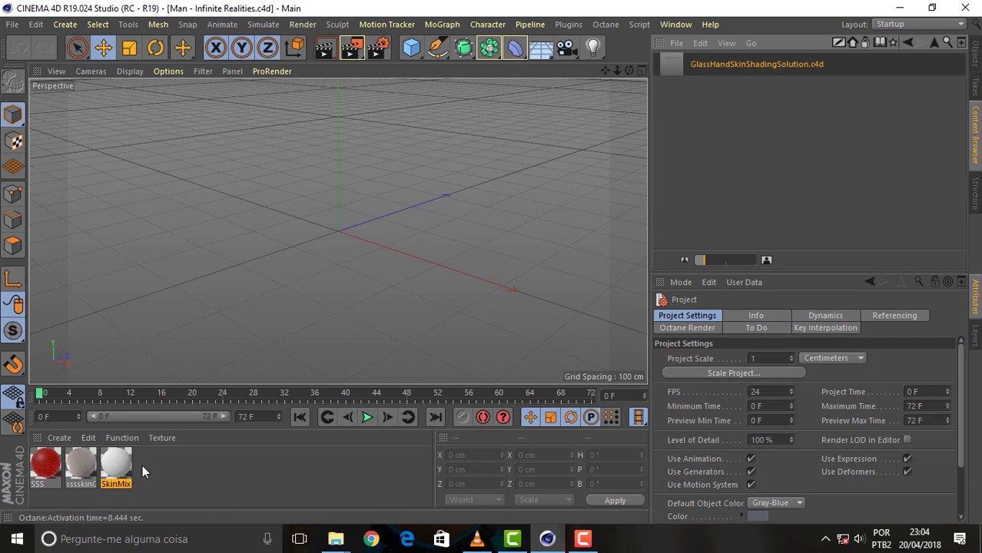
double_click(117, 465)
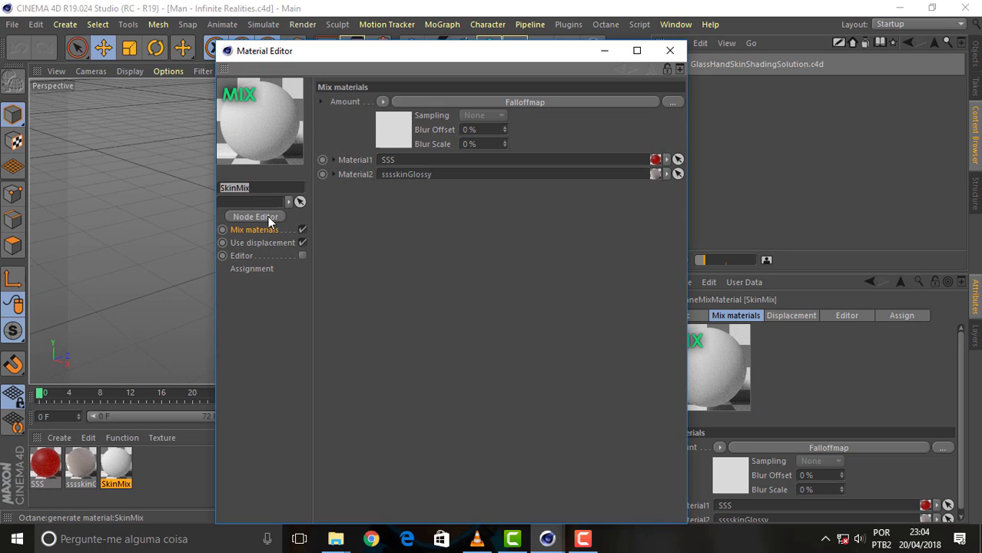
left_click(269, 219)
left_click_drag(551, 115, 571, 86)
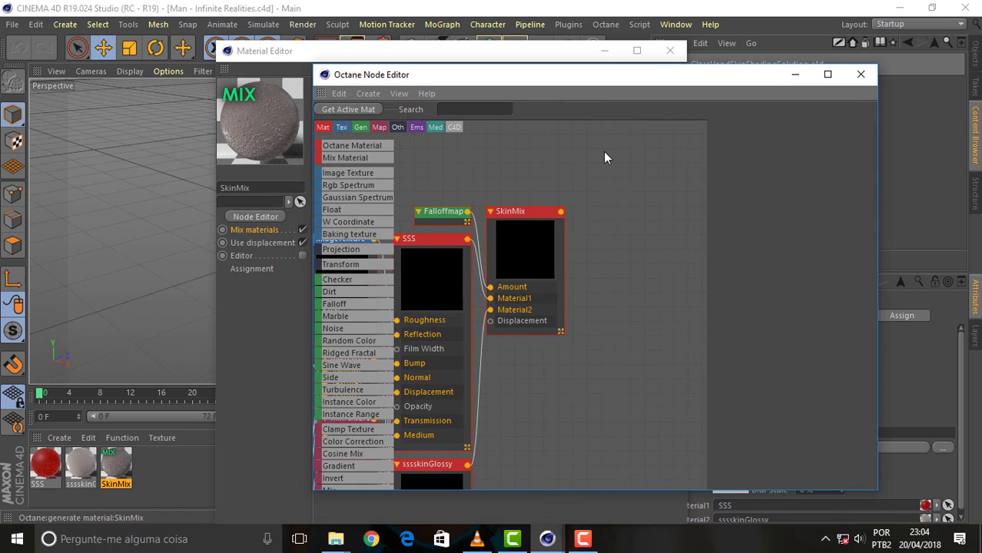
key("h")
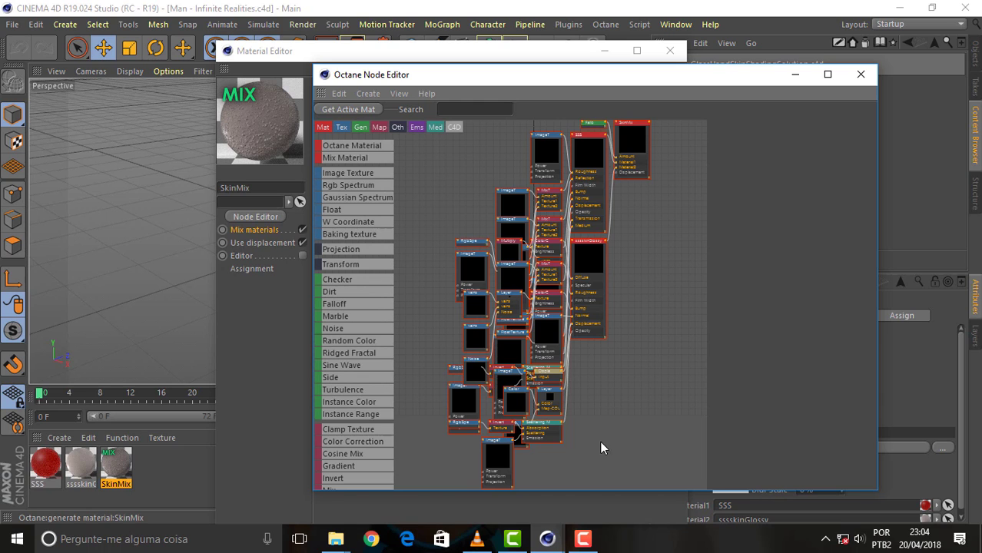
left_click(477, 539)
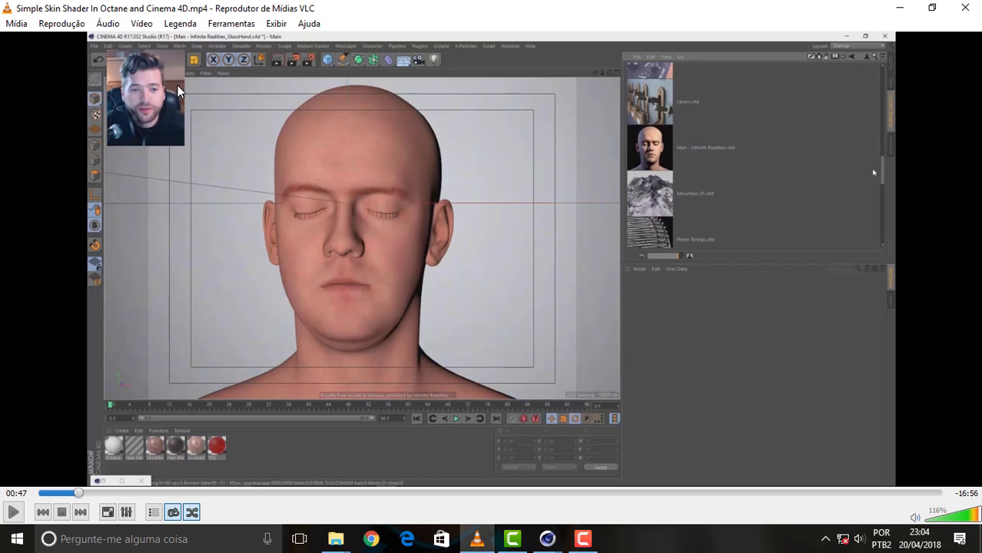
Scrub the tutorial through 00:24 and 00:18 to 00:46, then minimize VLC.
left_click(58, 494)
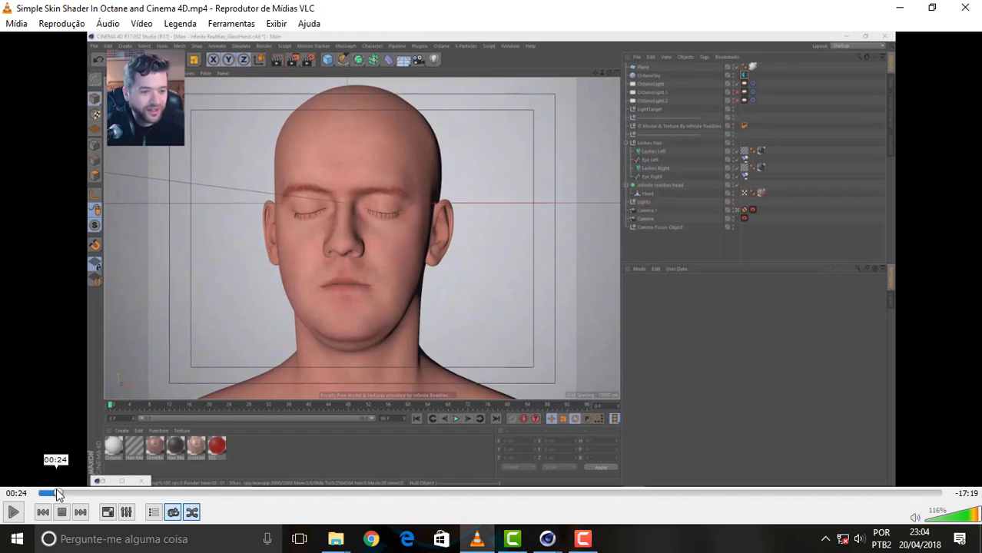
left_click(52, 495)
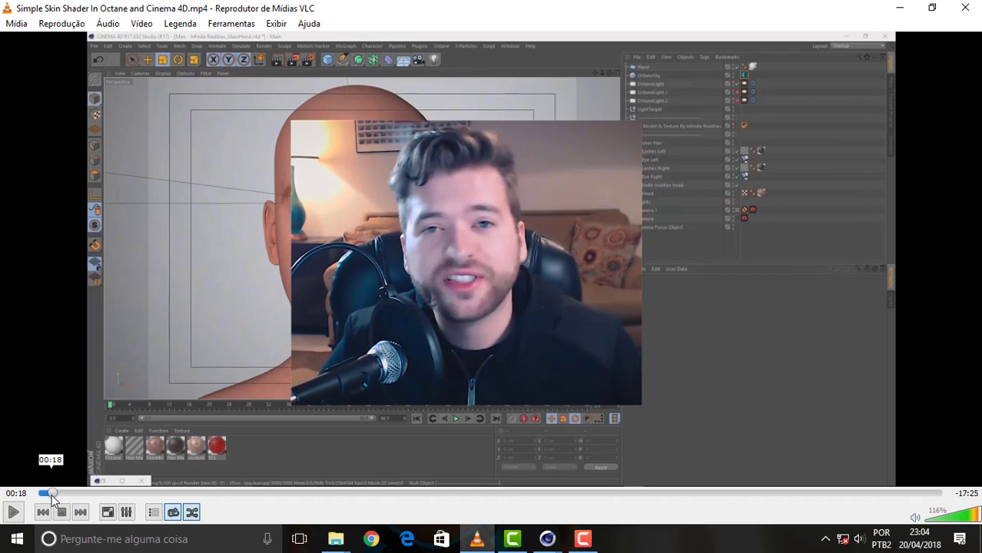
left_click(76, 494)
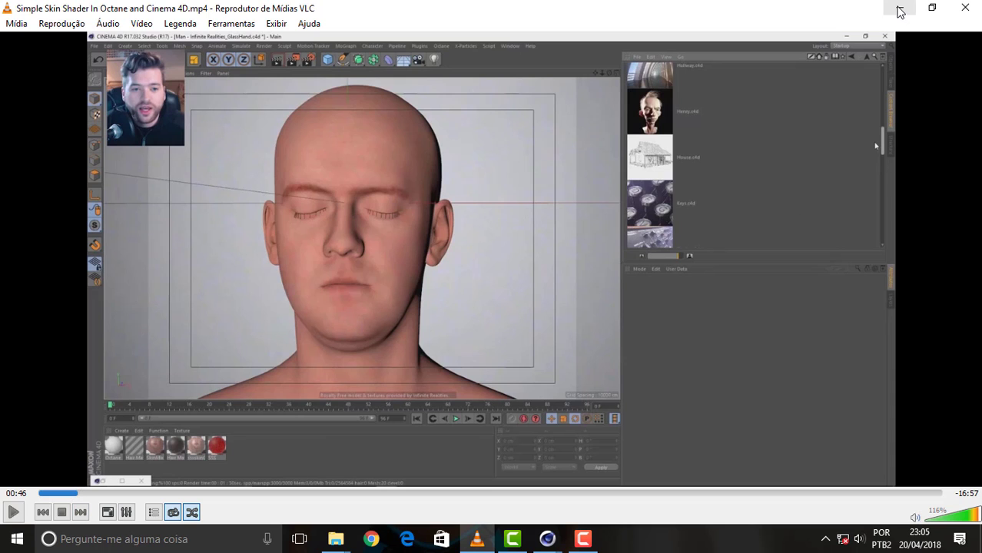
left_click(900, 11)
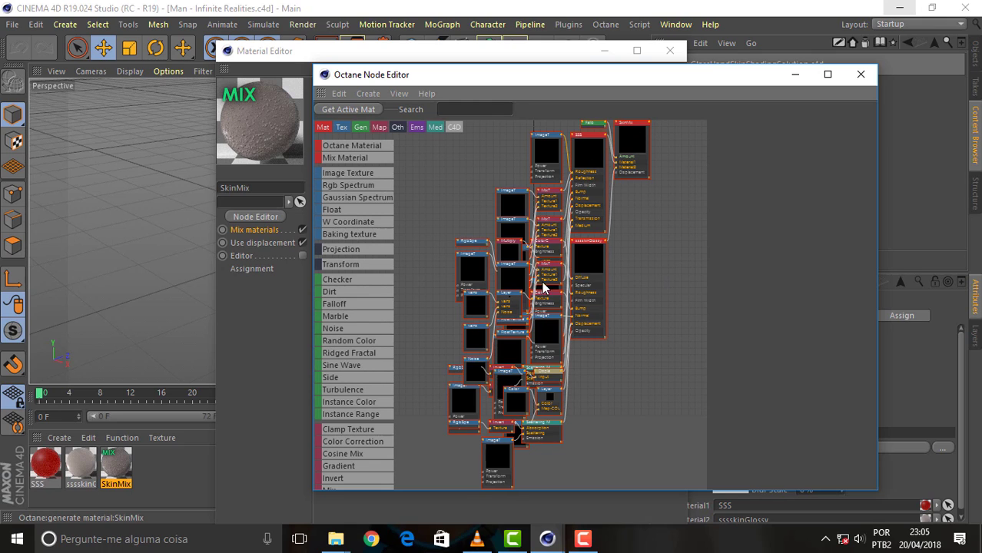
Close the Node Editor and Material Editor, select SSS, sssskinGlossy and SkinMix, and show open documents.
left_click(862, 75)
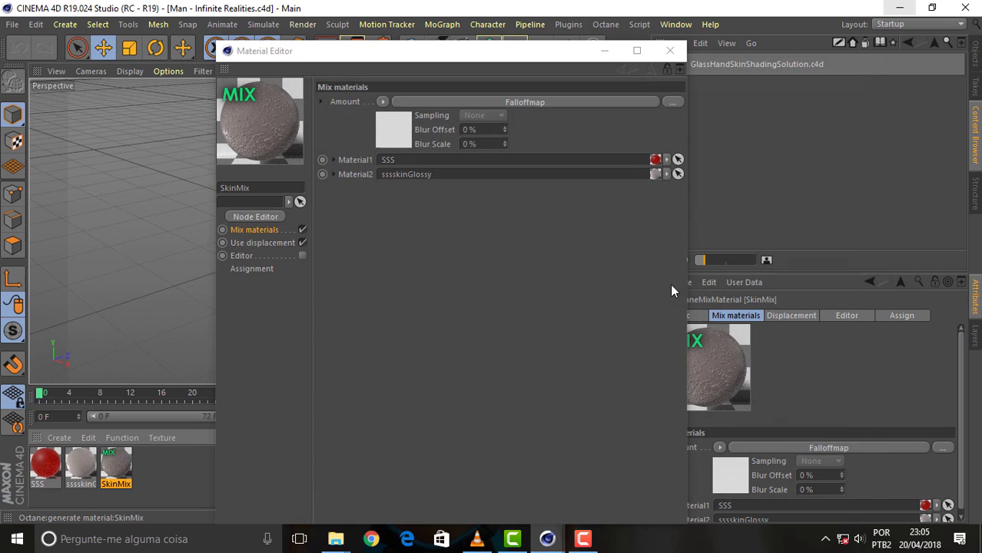
left_click_drag(167, 461, 54, 492)
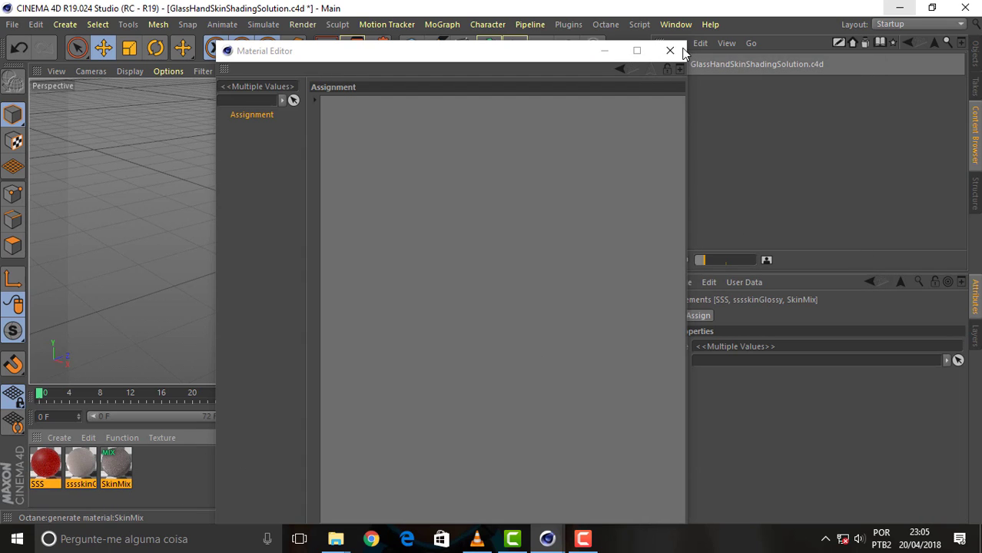
left_click(670, 51)
left_click(676, 24)
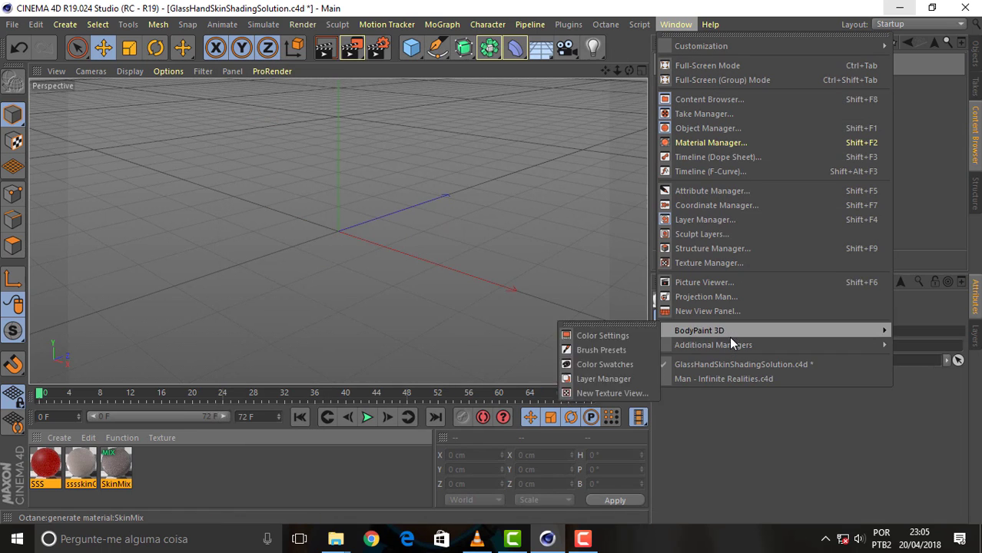
Paste the SkinMix, sssskinGlossy and SSS materials into the Man - Infinite Realities scene.
left_click(728, 376)
left_click(161, 476)
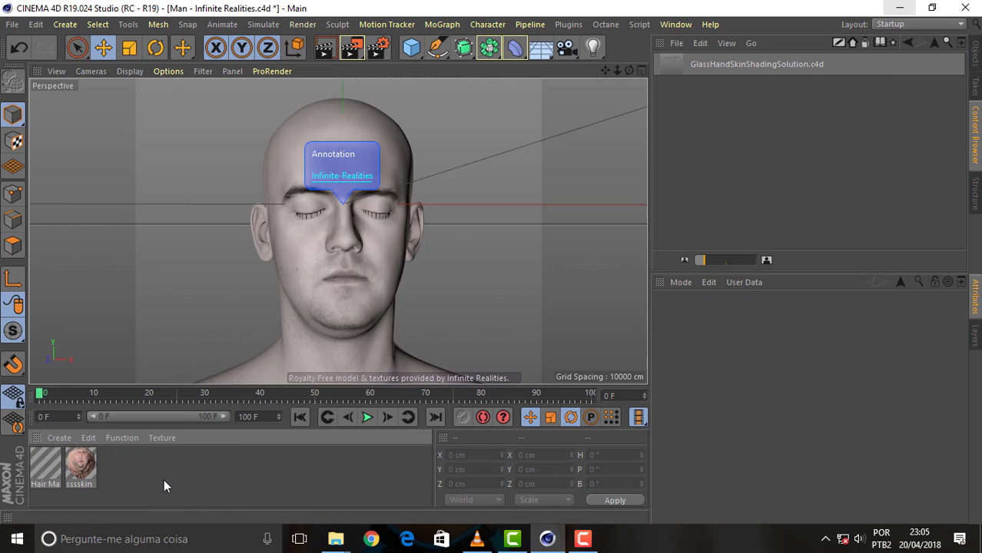
key("ctrl+v")
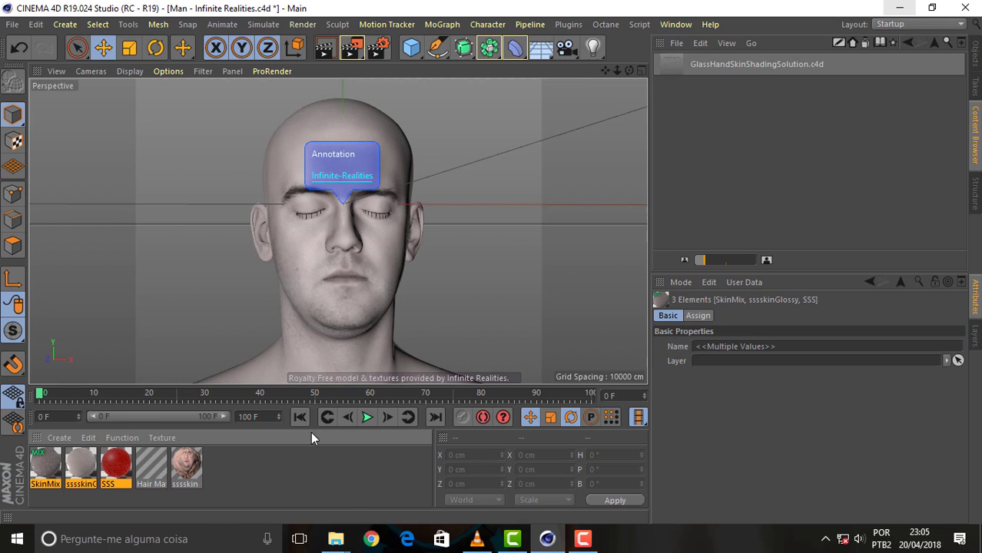
Open the Octane Live Viewer window briefly, move it aside, and close it again.
left_click(604, 25)
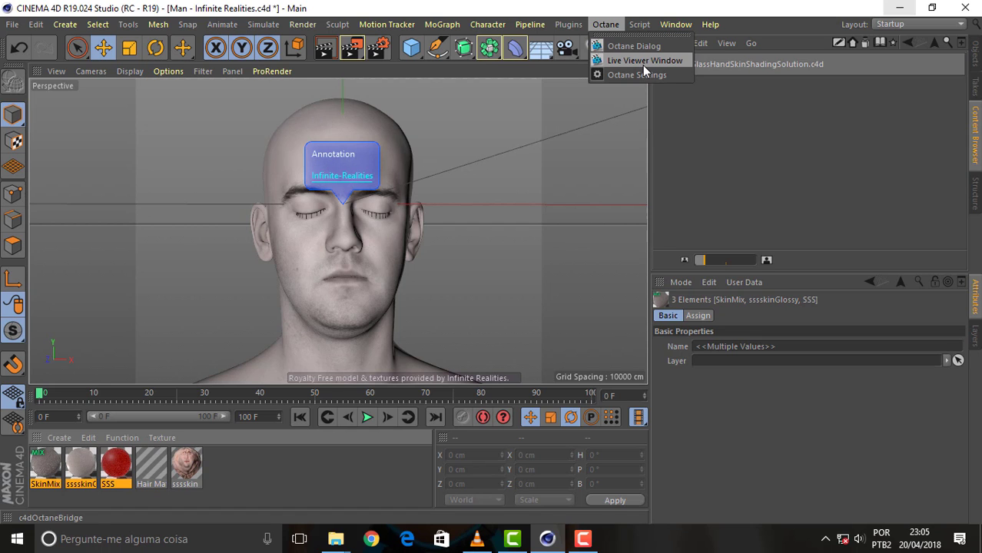
left_click(643, 65)
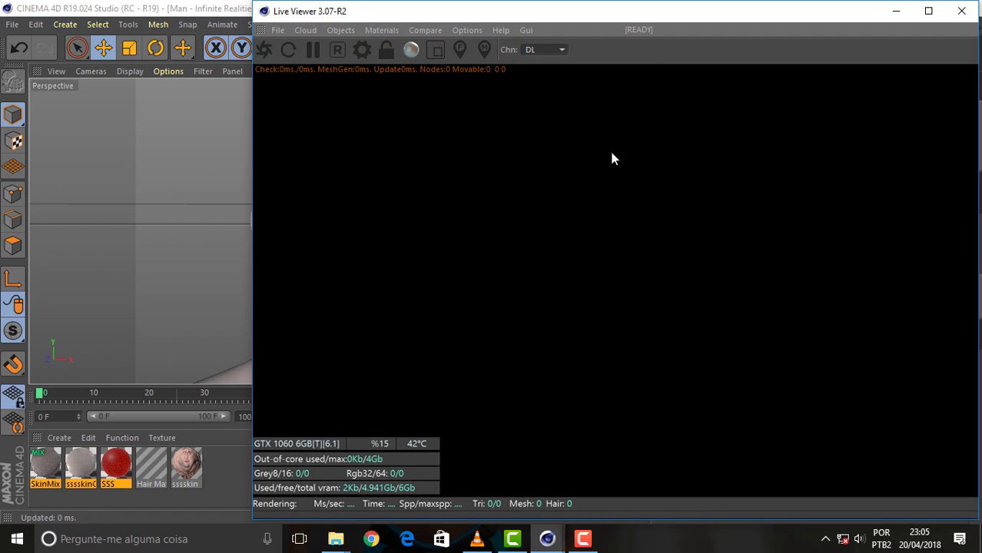
left_click_drag(672, 14, 554, 54)
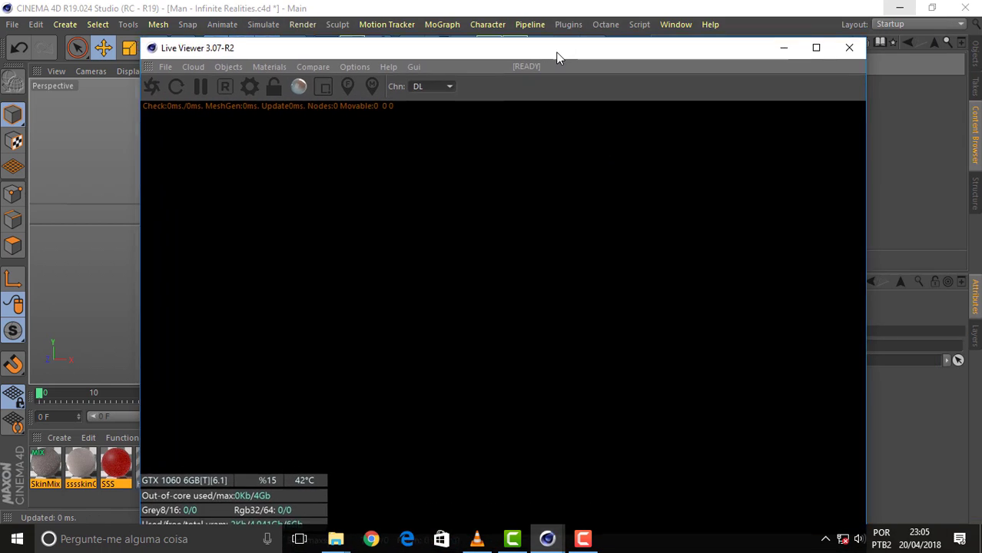
left_click(844, 50)
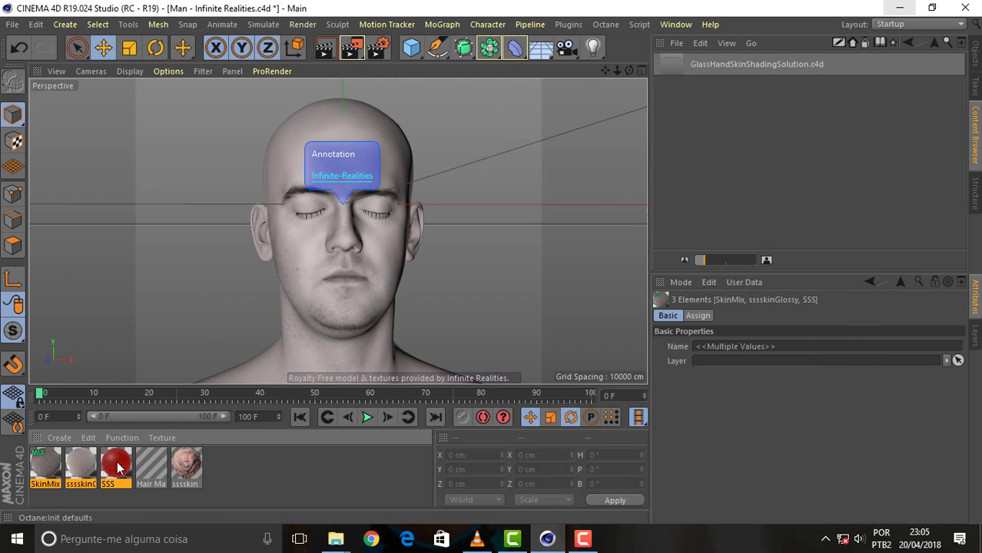
Open the SkinMix material as a node graph in the Octane Node Editor and position the window.
left_click(75, 463)
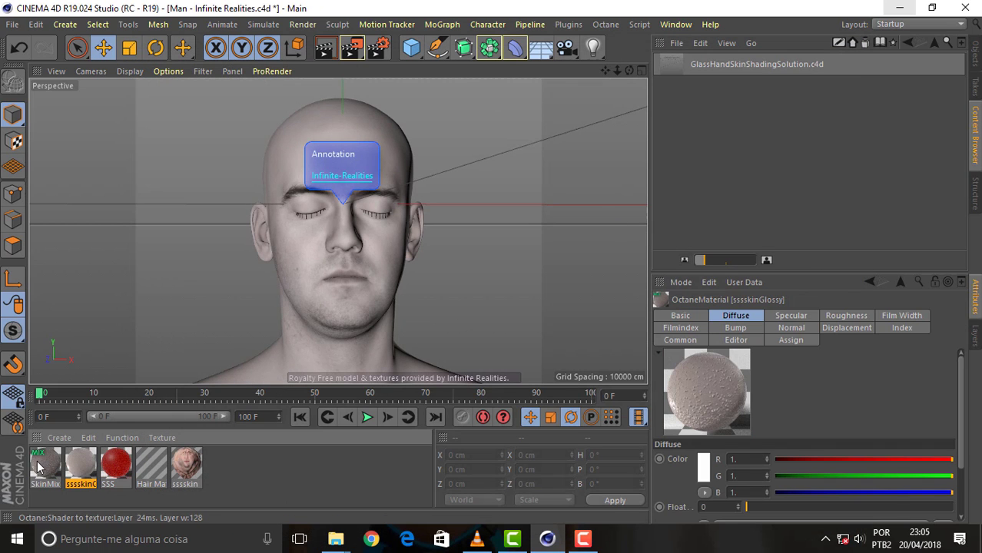
double_click(40, 461)
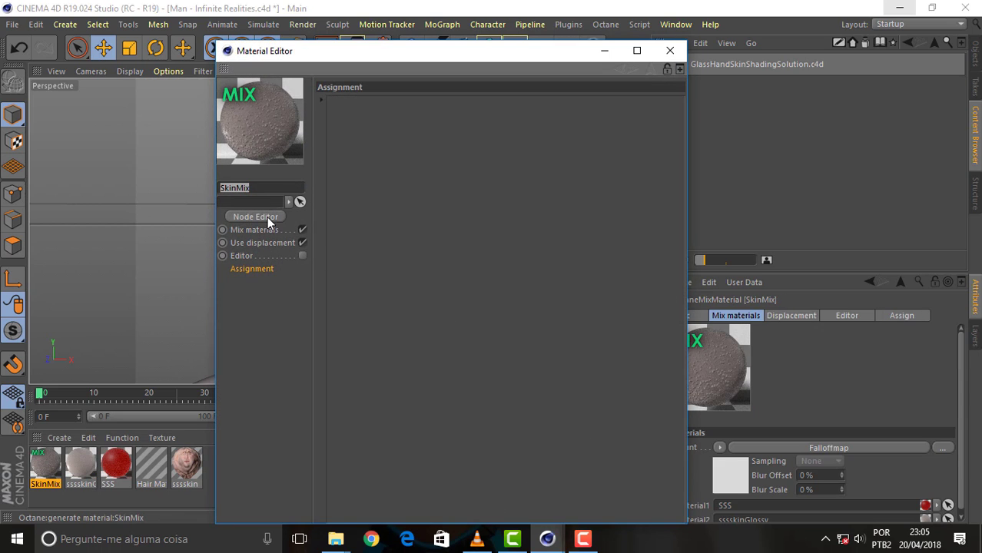
left_click(267, 217)
left_click_drag(593, 115, 566, 84)
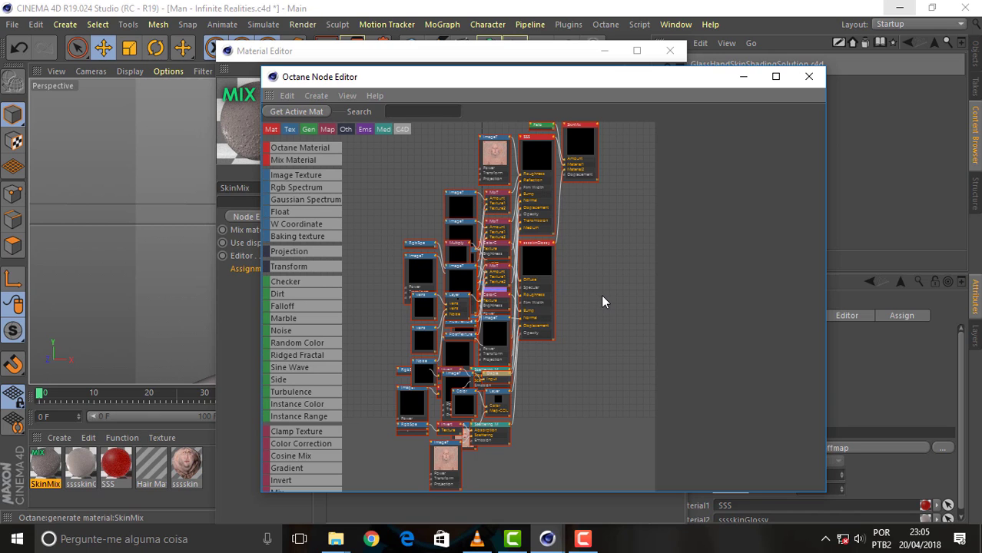
left_click_drag(606, 77, 674, 104)
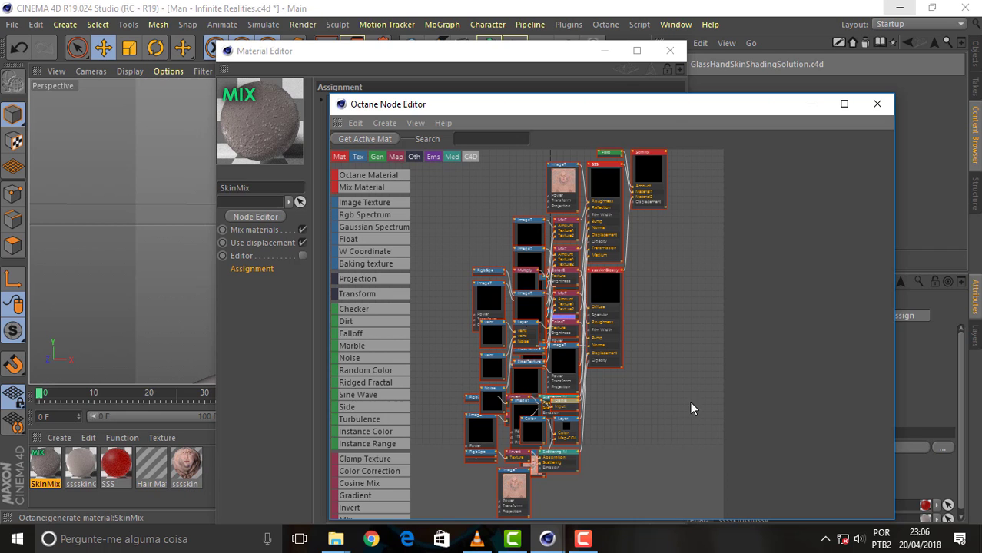
left_click_drag(674, 112, 666, 78)
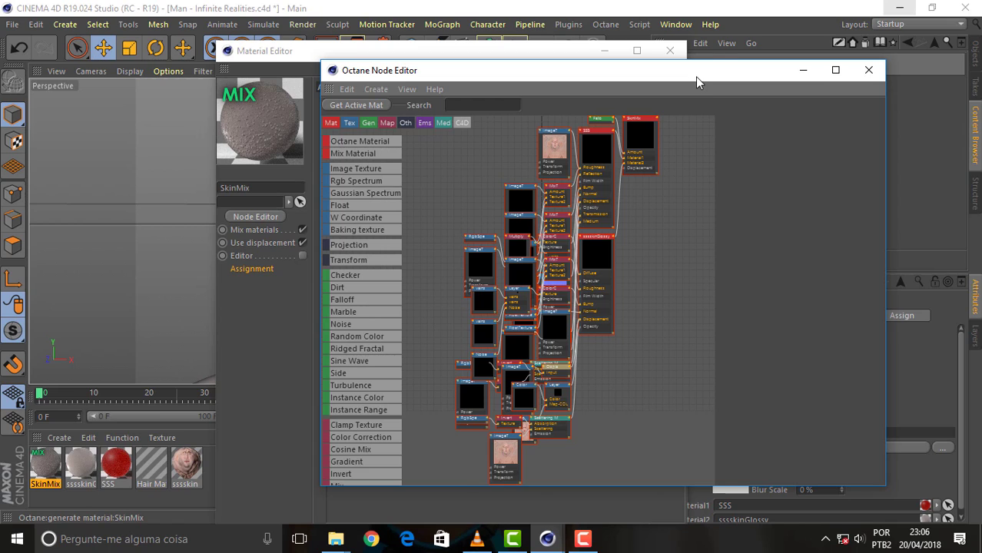
left_click_drag(696, 76, 647, 76)
Select and expand the sssskinGlossy node to show its Diffuse settings.
left_click(561, 358)
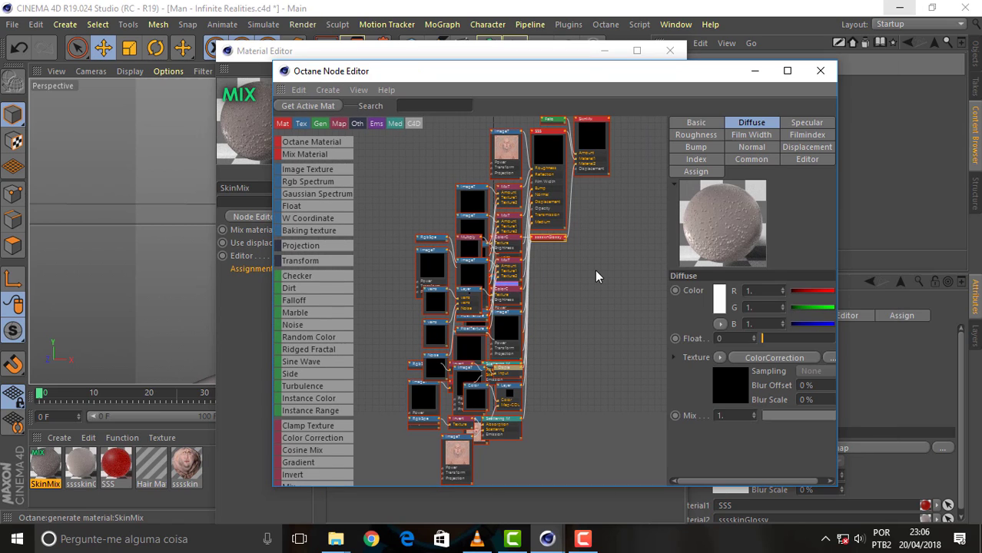
left_click(534, 238)
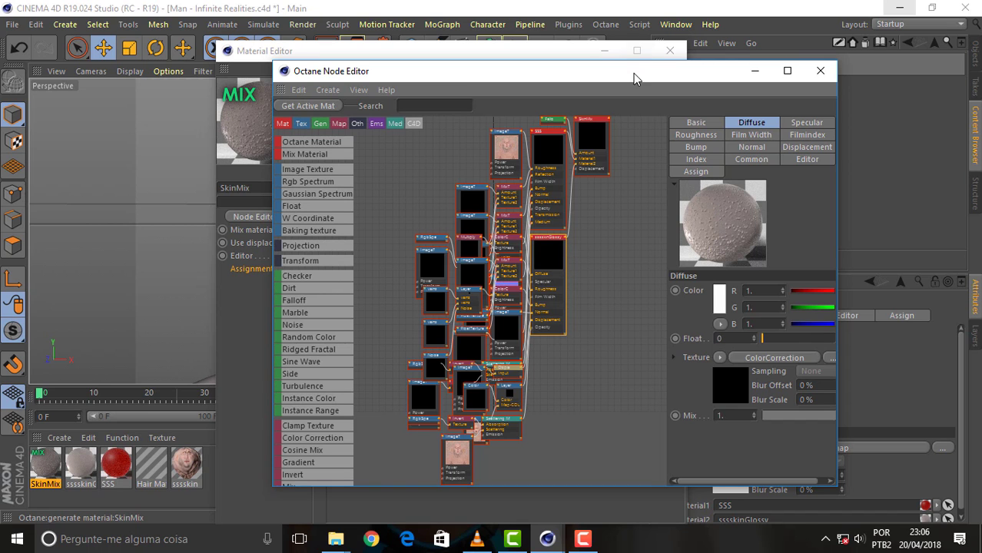
left_click_drag(634, 77, 679, 85)
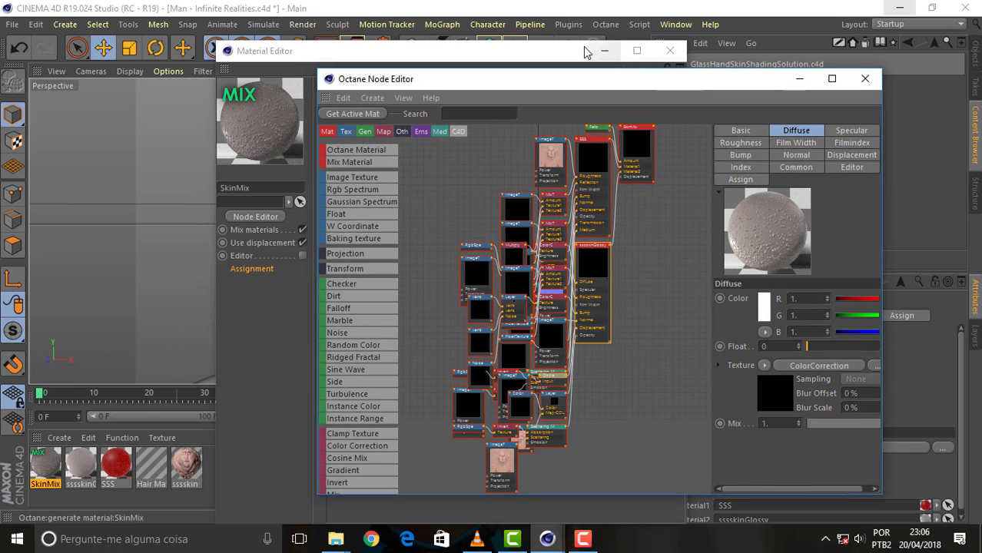
left_click(584, 52)
left_click(757, 83)
mouse_move(335, 539)
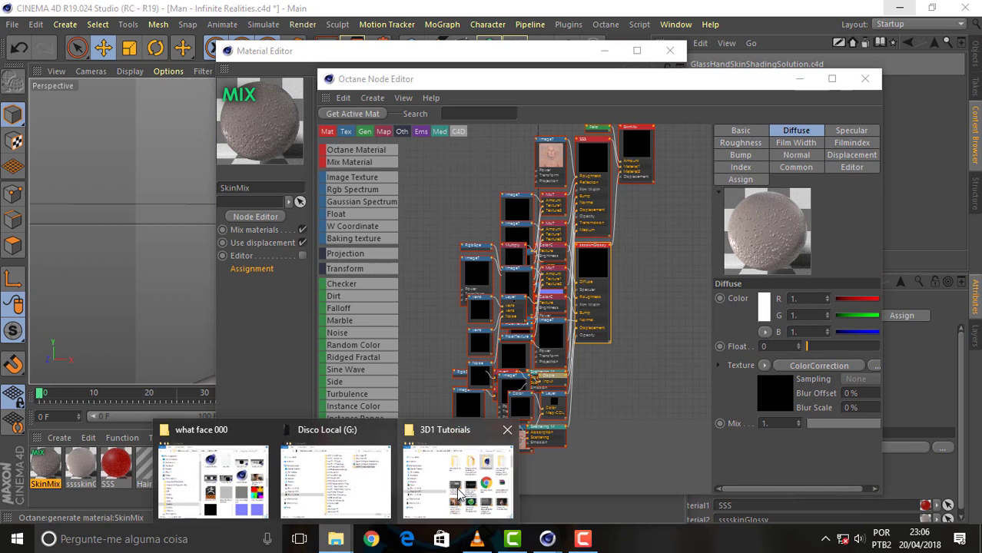
Bring the what face 000 folder window to the front among the open Explorer windows.
left_click(458, 476)
mouse_move(799, 89)
left_mouse_down()
mouse_move(757, 96)
mouse_move(701, 85)
left_mouse_up()
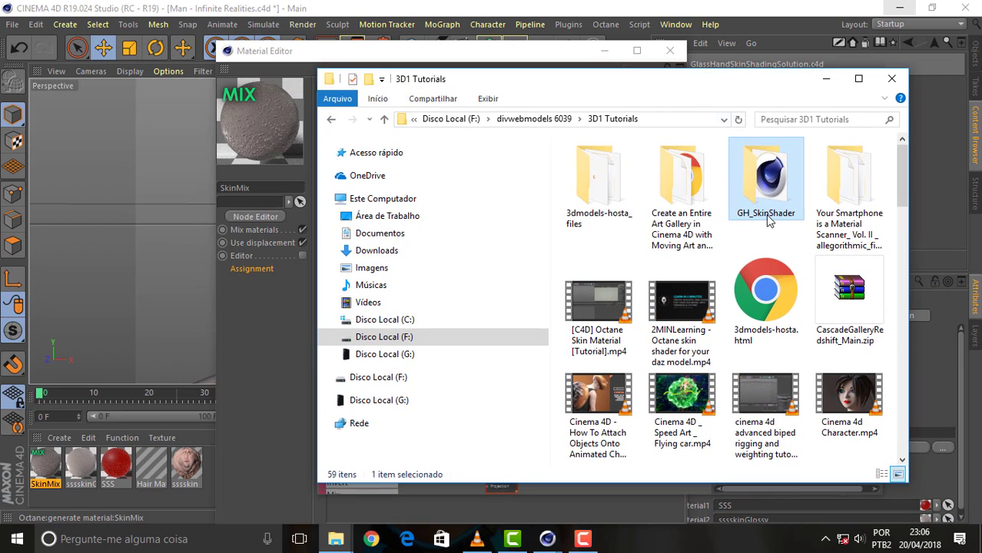
mouse_move(903, 181)
left_mouse_down()
mouse_move(903, 208)
mouse_move(903, 189)
left_mouse_up()
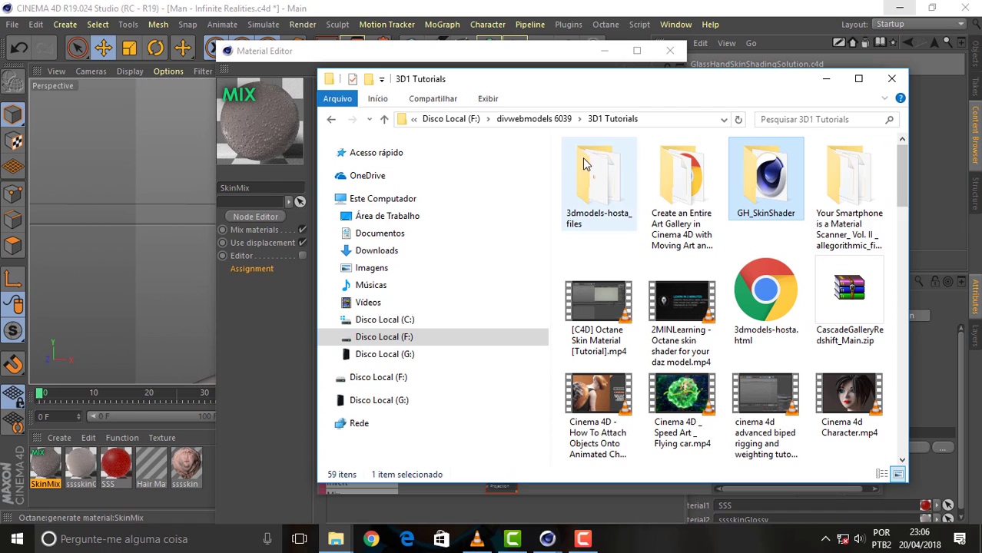
left_click(354, 541)
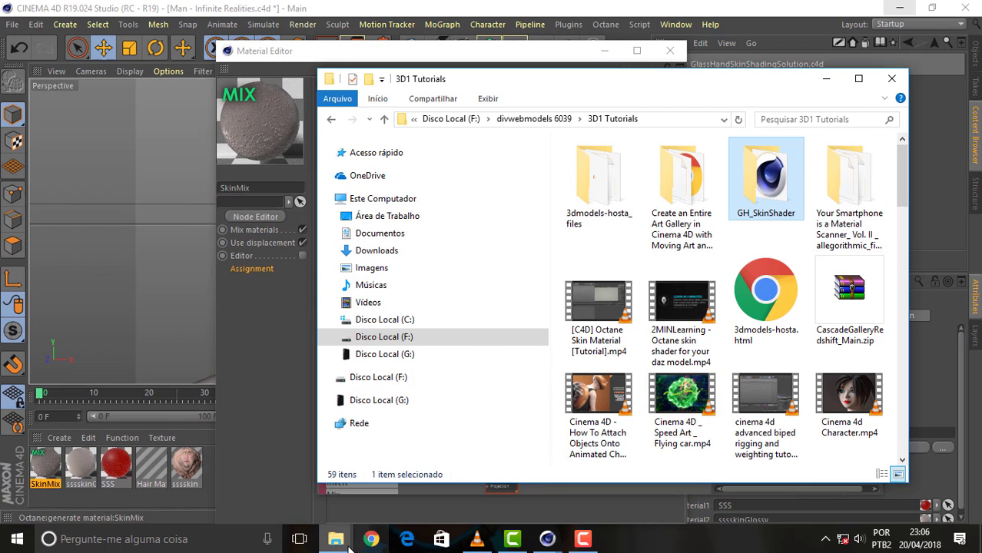
mouse_move(335, 539)
left_click(250, 491)
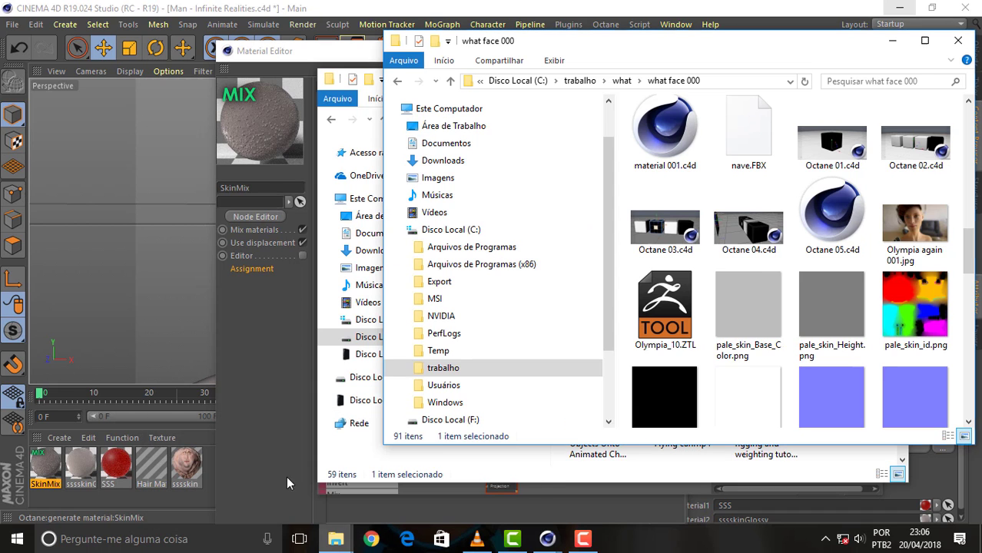
left_click_drag(826, 41, 739, 51)
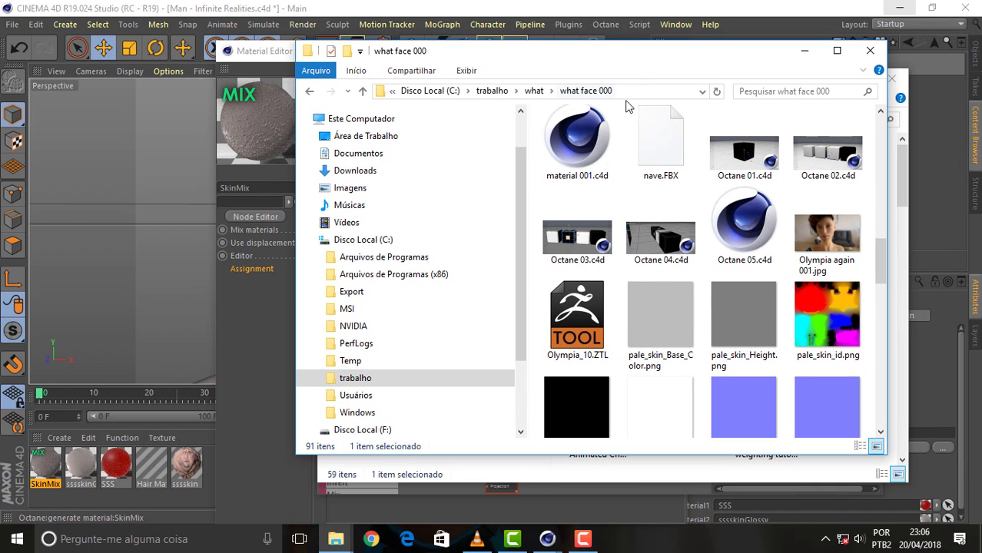
mouse_move(878, 253)
left_mouse_down()
mouse_move(884, 416)
mouse_move(892, 267)
left_mouse_up()
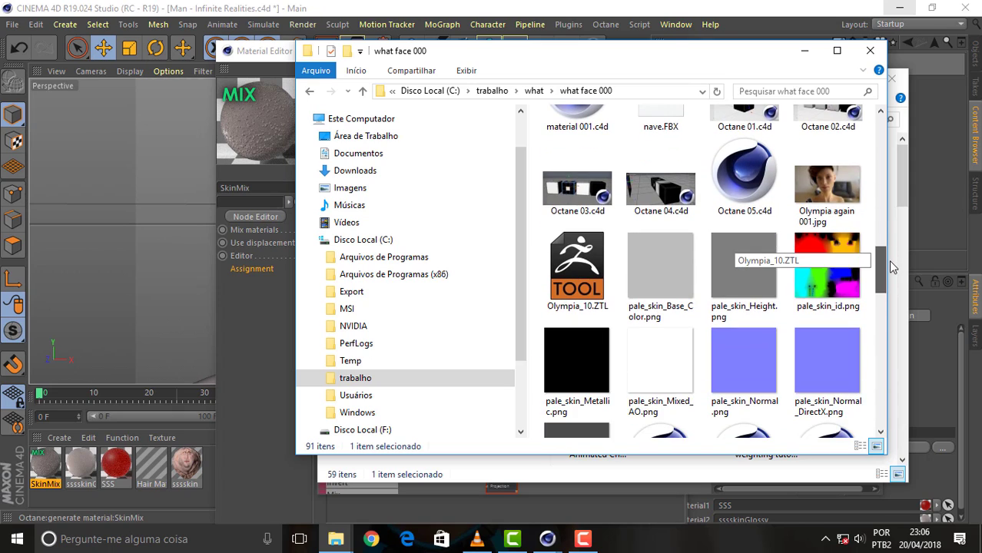
mouse_move(881, 281)
left_mouse_down()
mouse_move(881, 143)
mouse_move(880, 294)
left_mouse_up()
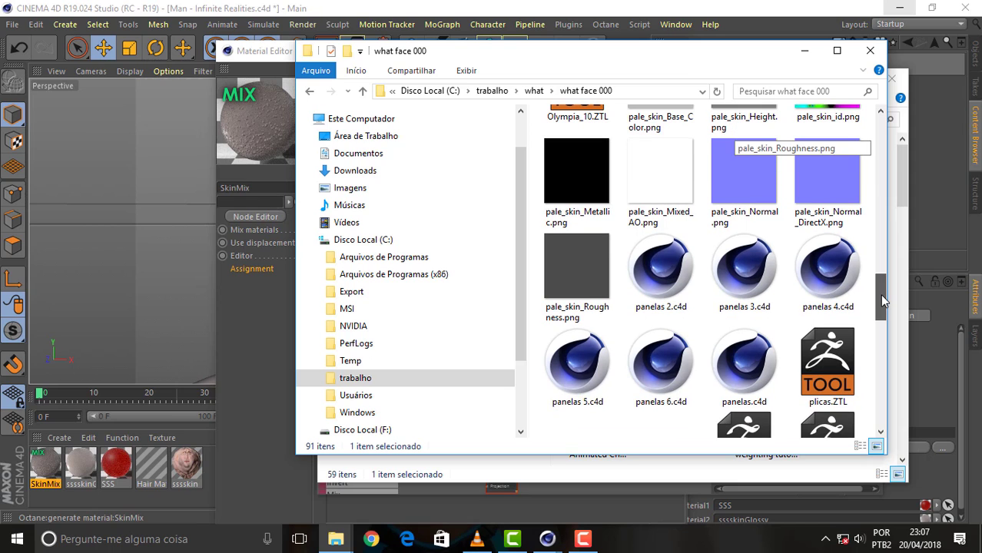
Preview the pale_skin_Mixed_AO and pale_skin_Metallic texture images in Photos.
left_click(586, 198)
left_click(655, 203)
double_click(655, 202)
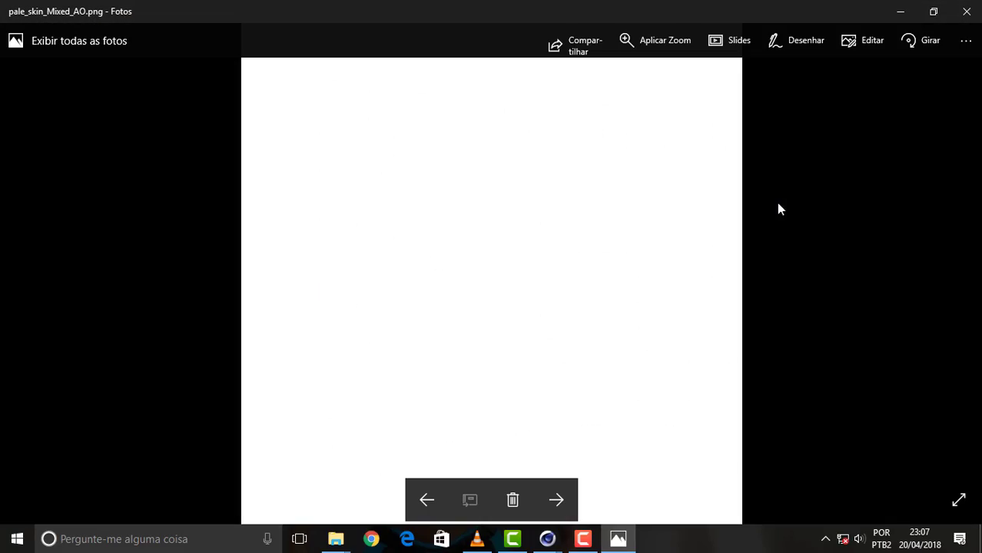
left_click(960, 14)
double_click(579, 182)
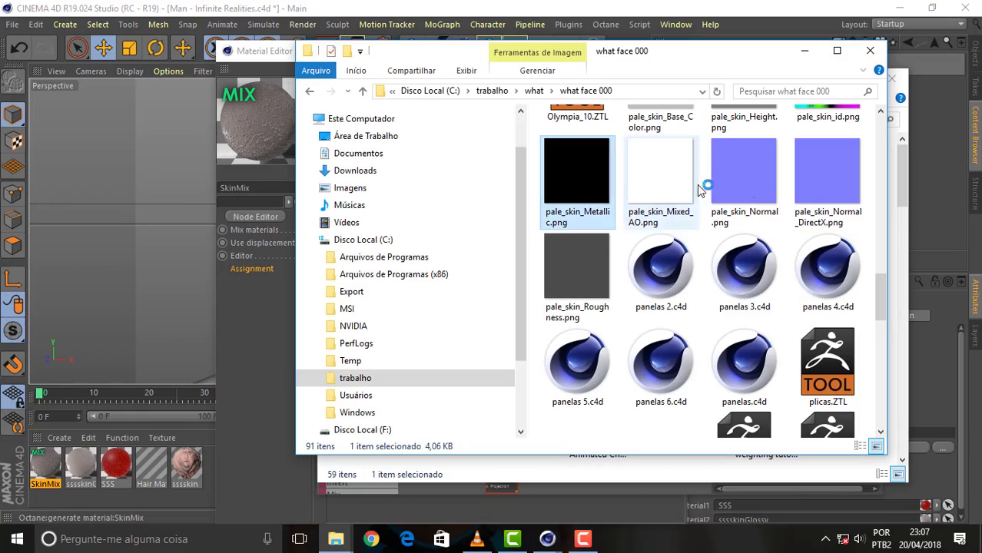
left_click(966, 11)
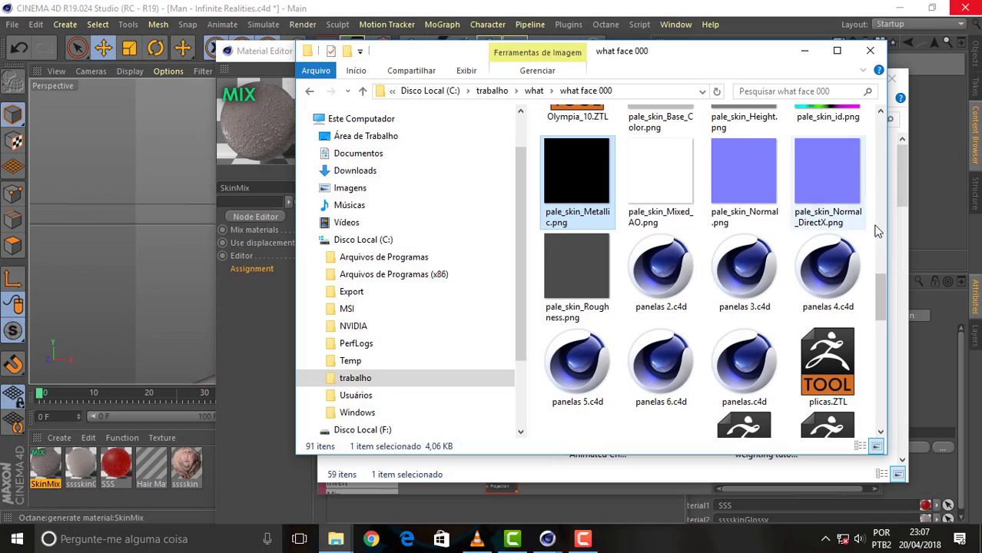
left_click_drag(881, 293, 875, 126)
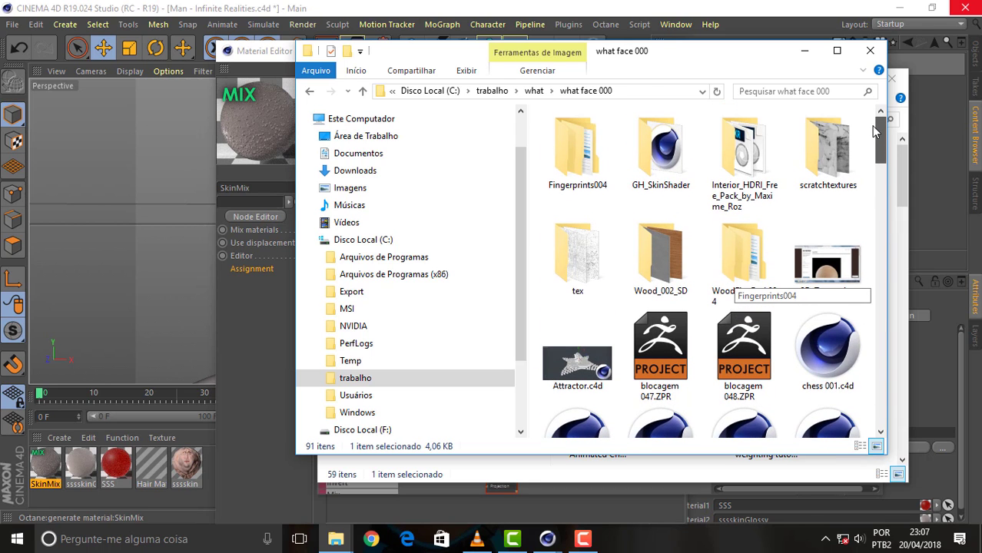
Inspect the GH_SkinShader subfolder, return up, and bring Cinema 4D's Material Editor forward.
double_click(675, 172)
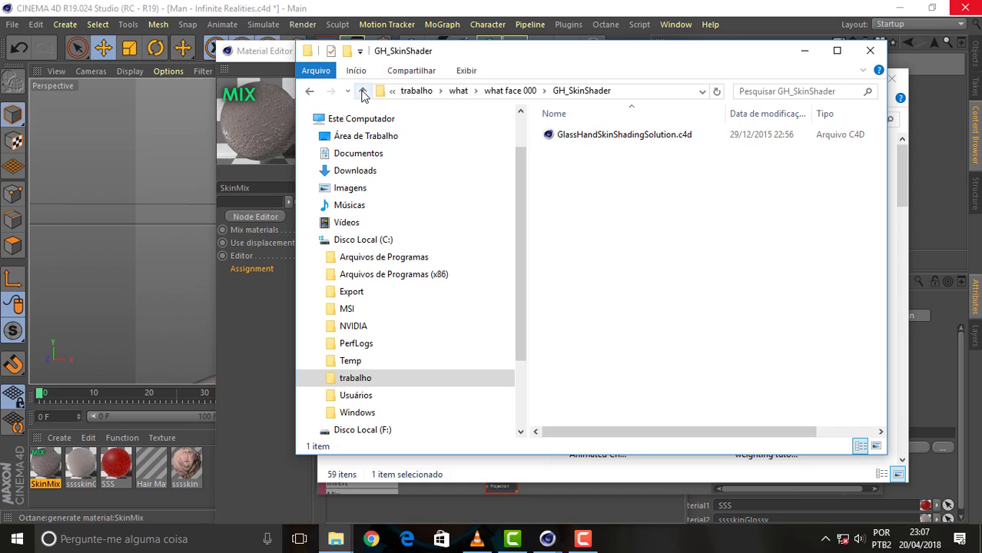
left_click(364, 92)
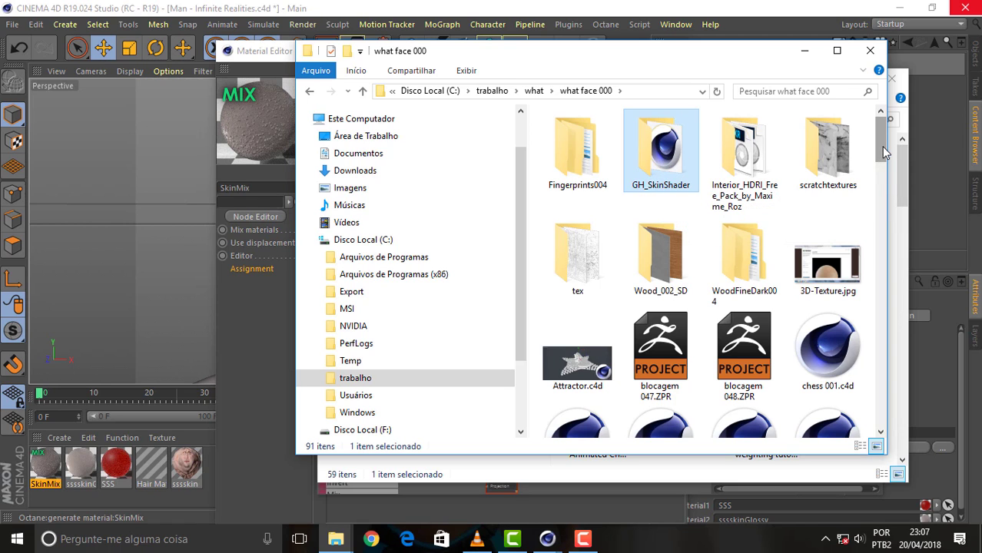
mouse_move(881, 146)
left_mouse_down()
mouse_move(881, 165)
mouse_move(881, 143)
left_mouse_up()
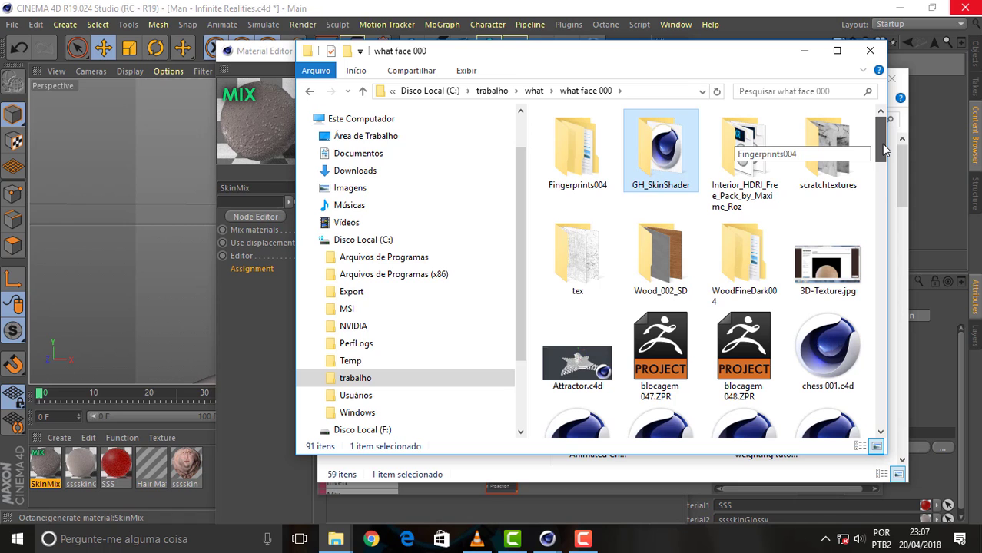
left_click(261, 355)
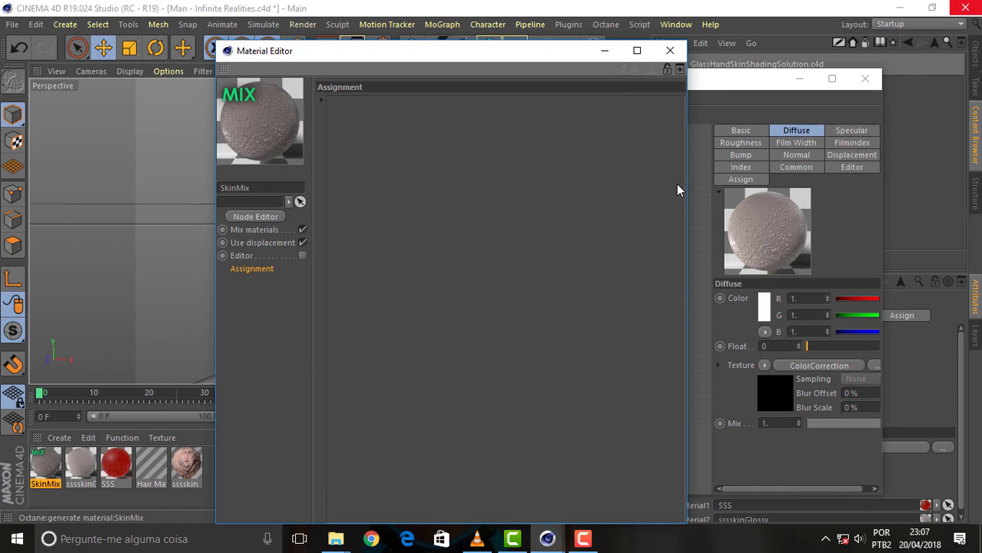
Close the Material Editor, move the Octane Node Editor up-left, and switch to the VLC tutorial.
left_click(669, 51)
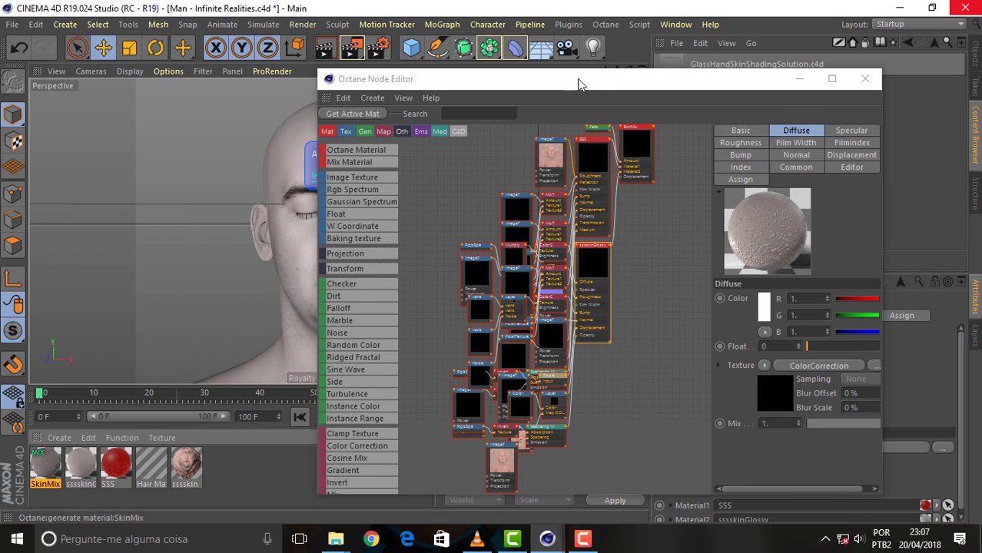
left_click_drag(580, 85, 500, 55)
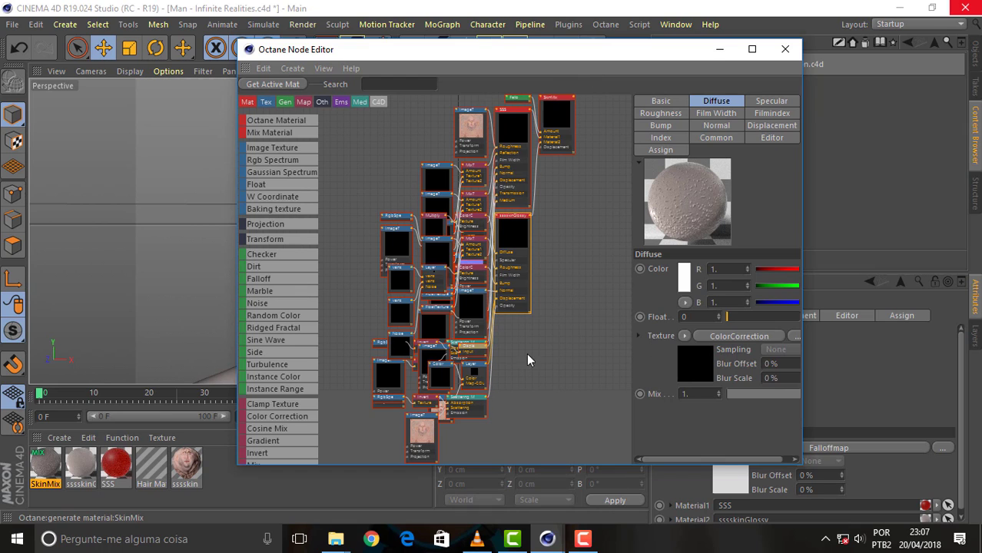
left_click(554, 540)
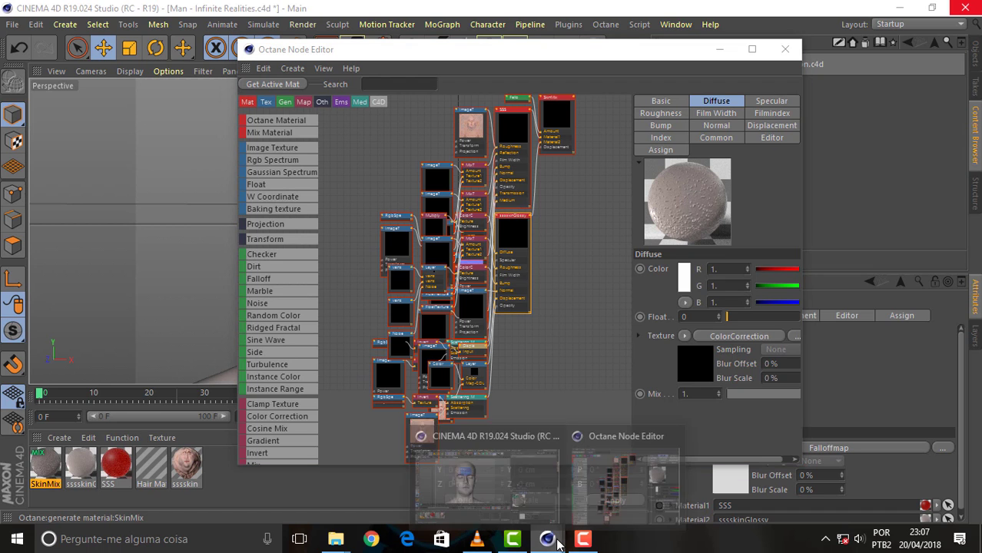
left_click(477, 539)
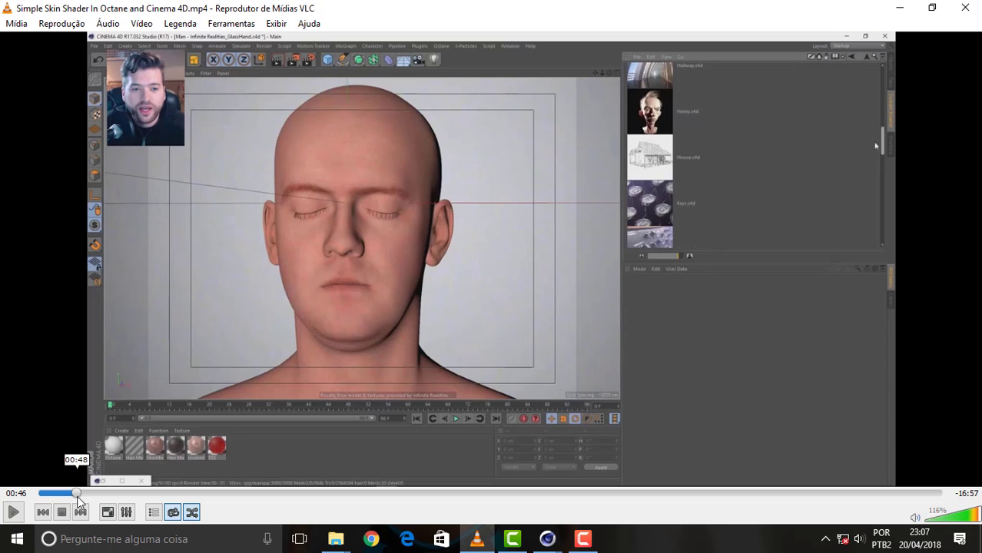
Scrub the Simple Skin Shader tutorial forward along the VLC seek bar.
left_click(147, 494)
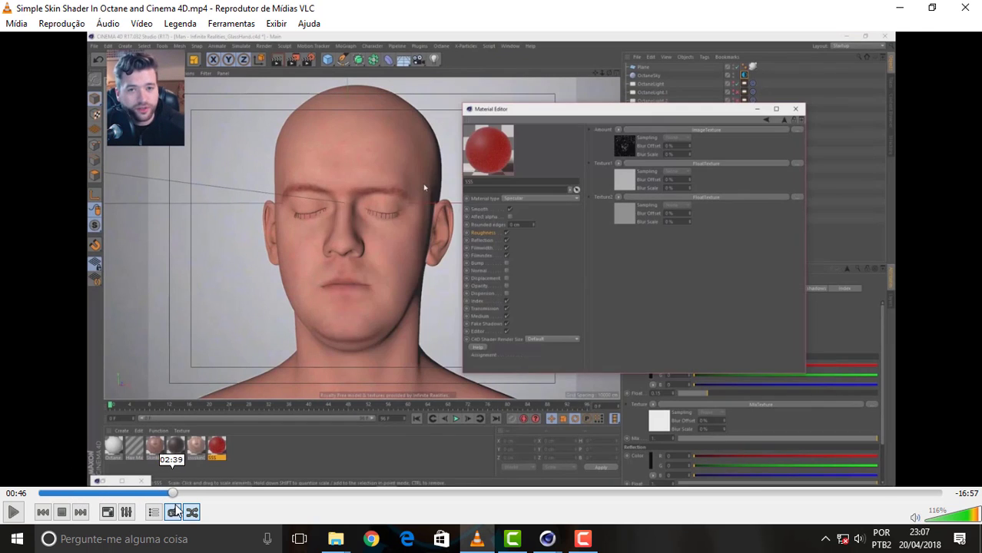
left_click(188, 493)
left_click_drag(192, 512, 522, 510)
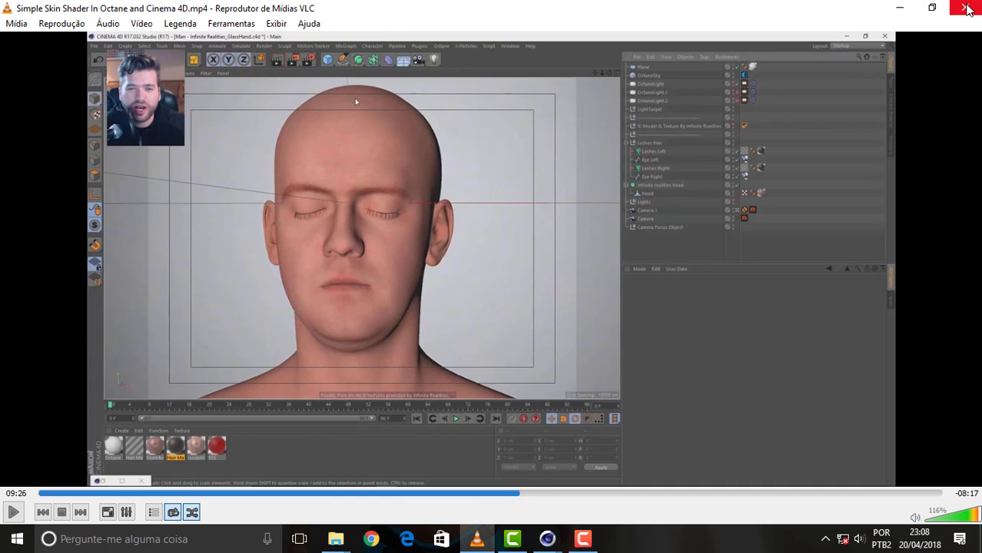
Minimize VLC and close the Octane Node Editor to return to the head scene.
left_click(899, 8)
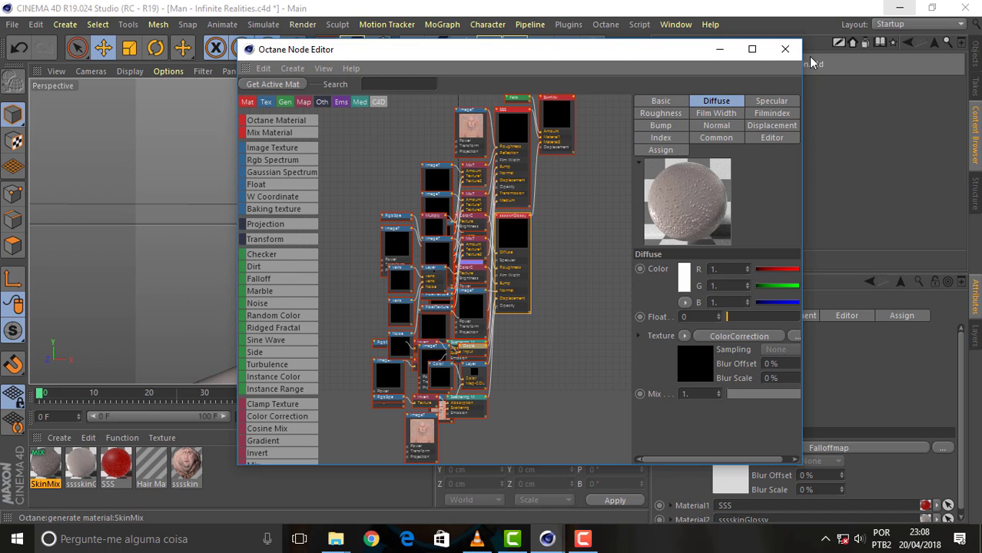
left_click(784, 49)
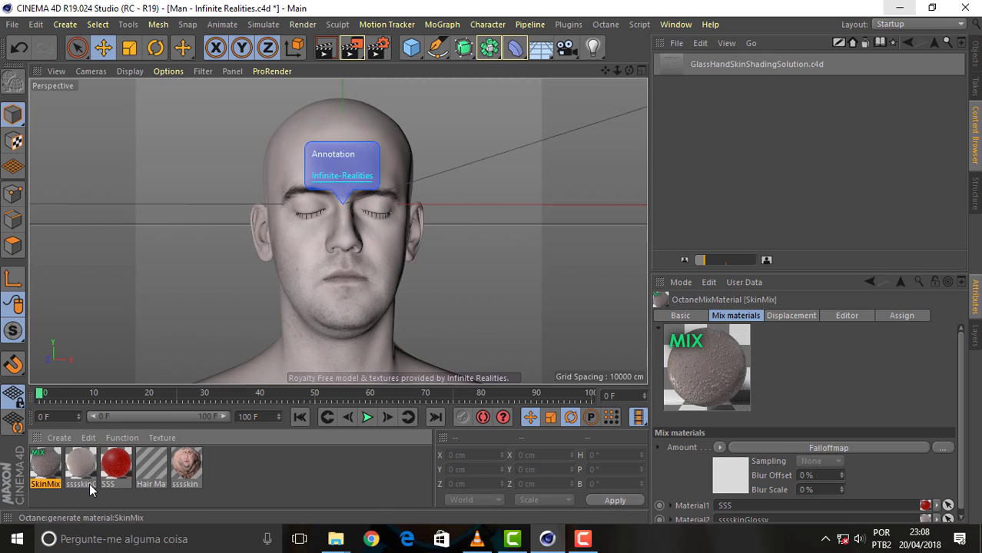
left_click(583, 540)
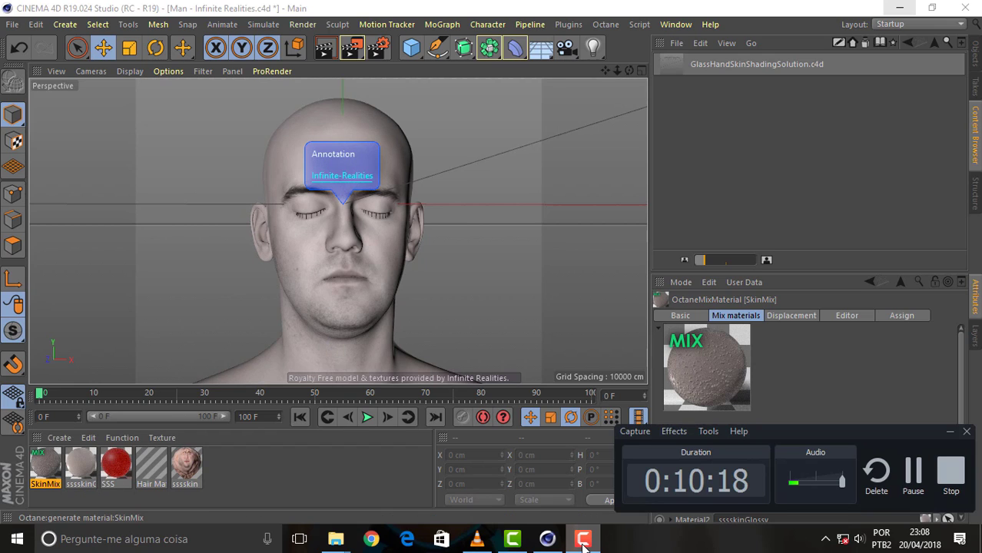